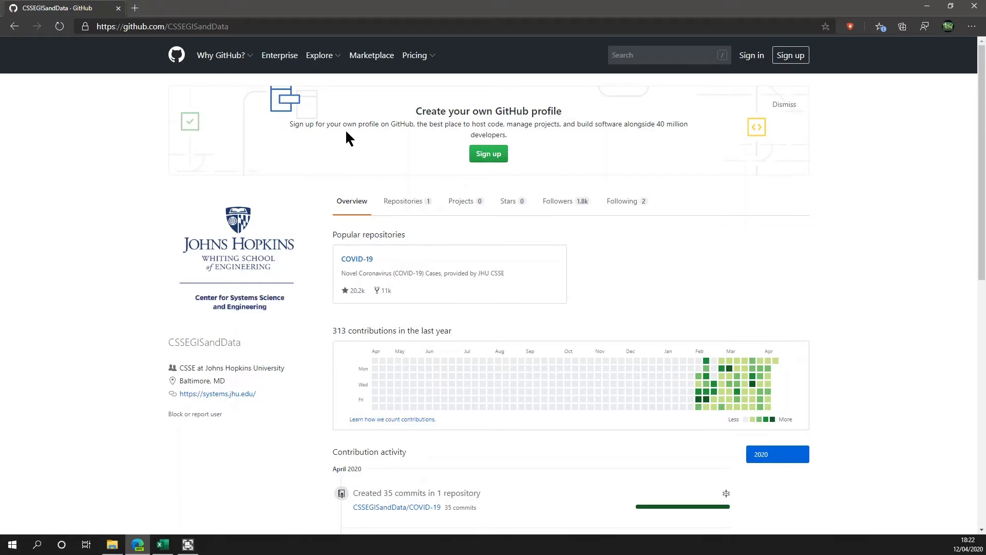
- Open the raw version of time_series_covid19_confirmed_global.csv from the COVID-19 repository's csse_covid_19_data/csse_covid_19_time_series folder
{"action": "left_click", "coordinate": [362, 259]}
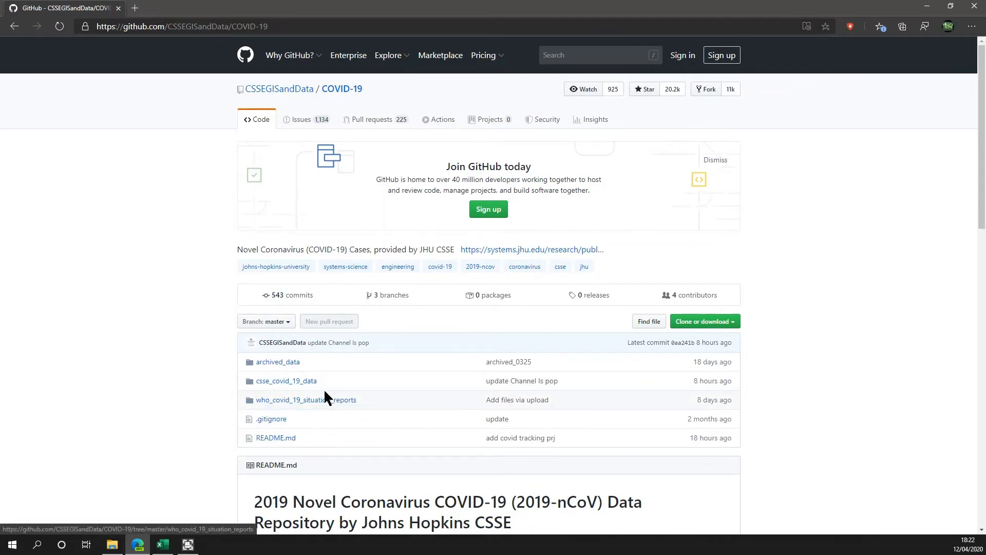
{"action": "left_click", "coordinate": [297, 383]}
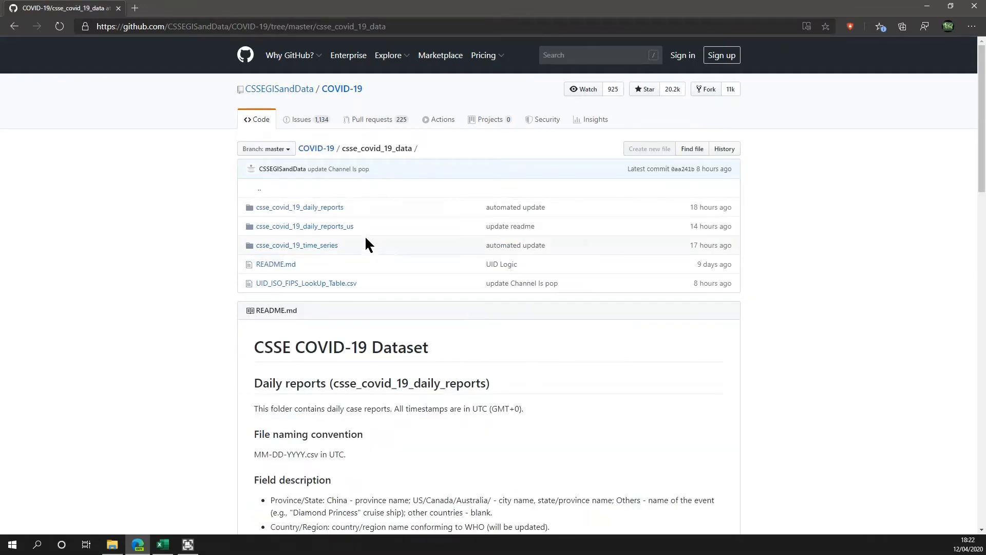
{"action": "left_click", "coordinate": [329, 247]}
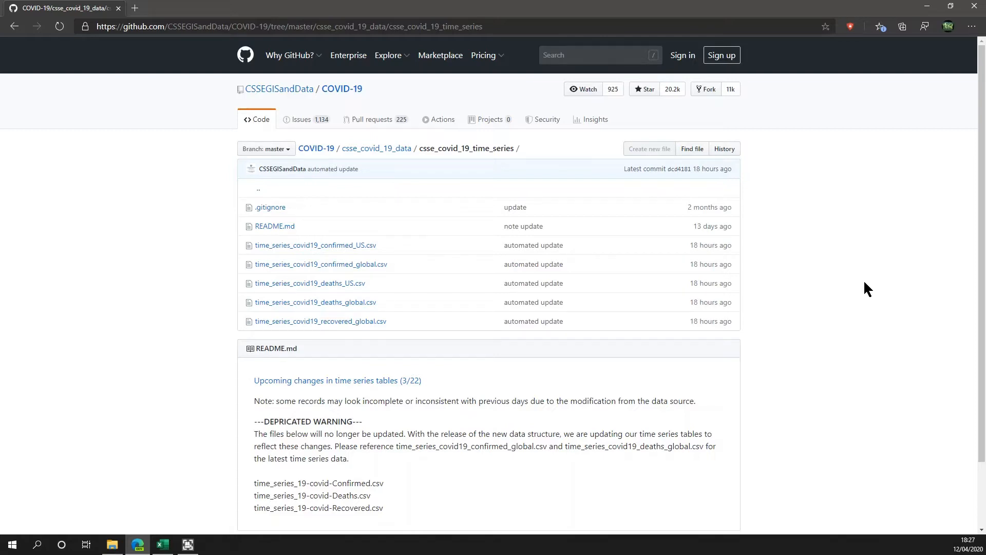
{"action": "left_click", "coordinate": [334, 267]}
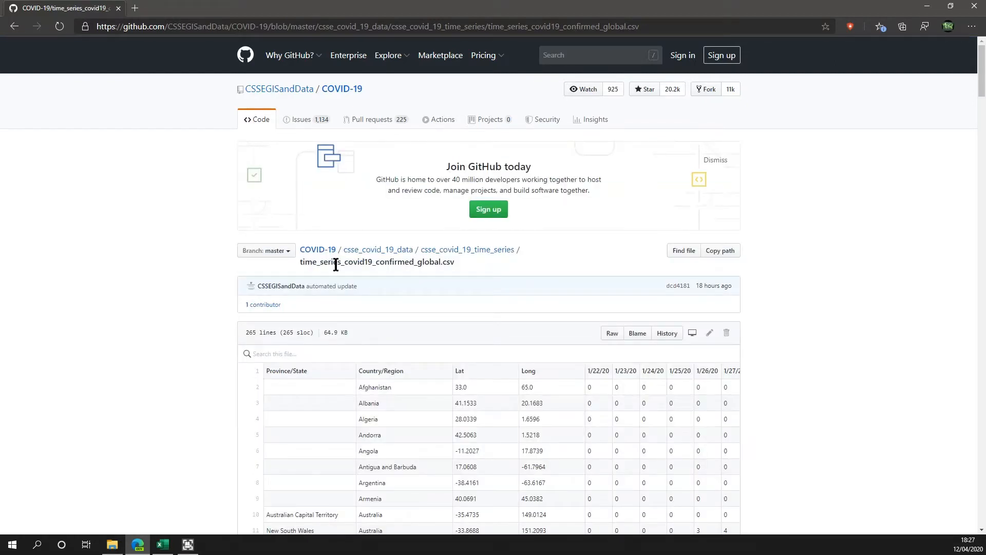
{"action": "left_click", "coordinate": [612, 333]}
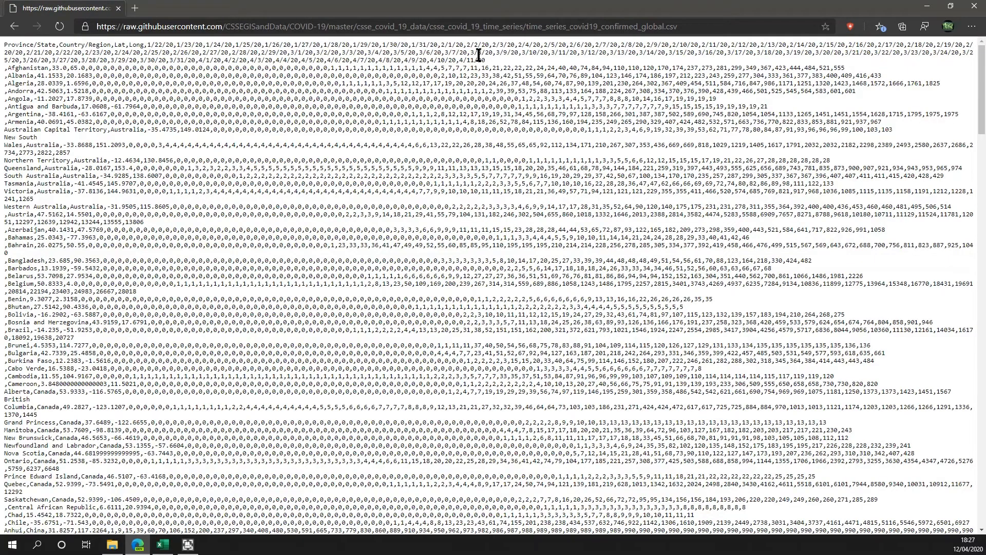
- Copy the web address of the raw global confirmed cases CSV file
{"action": "left_click", "coordinate": [453, 26]}
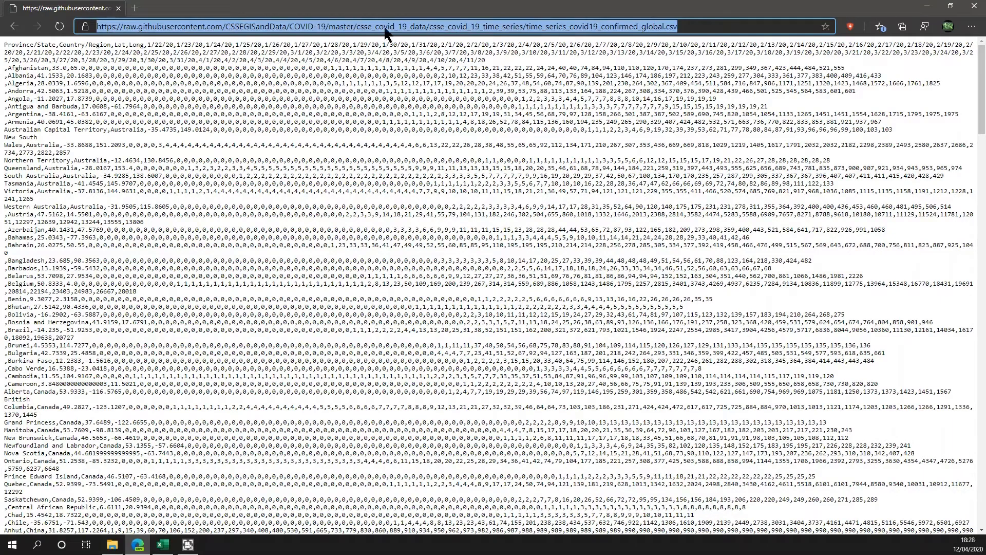
{"action": "right_click", "coordinate": [411, 27]}
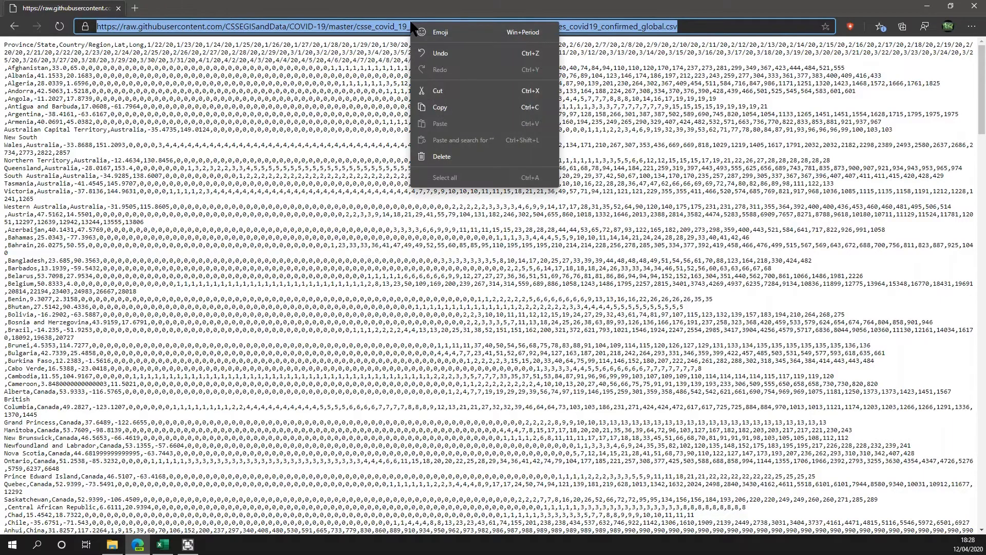
{"action": "left_click", "coordinate": [440, 108]}
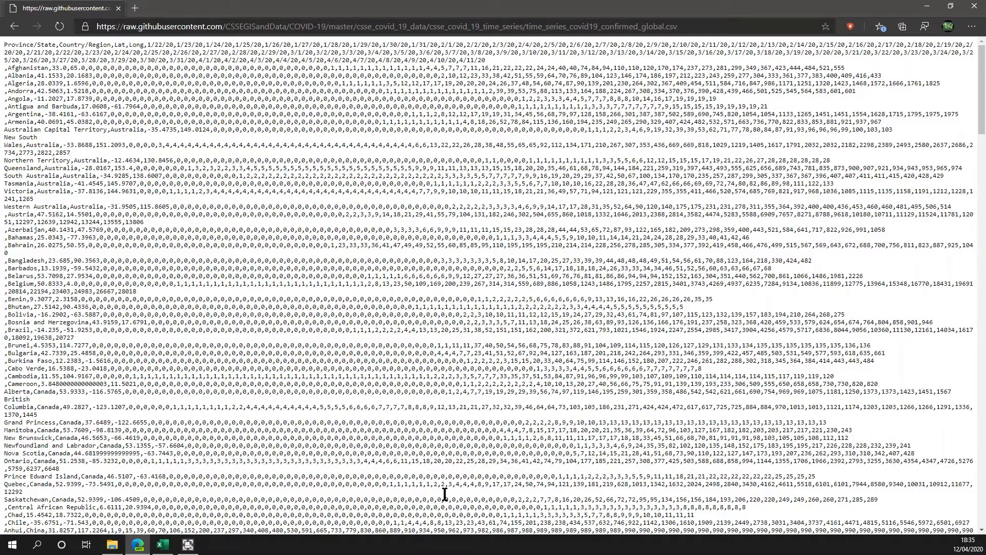
- Switch to Excel and start a text/CSV data import, using the copied web address as the file name
{"action": "left_click", "coordinate": [163, 544]}
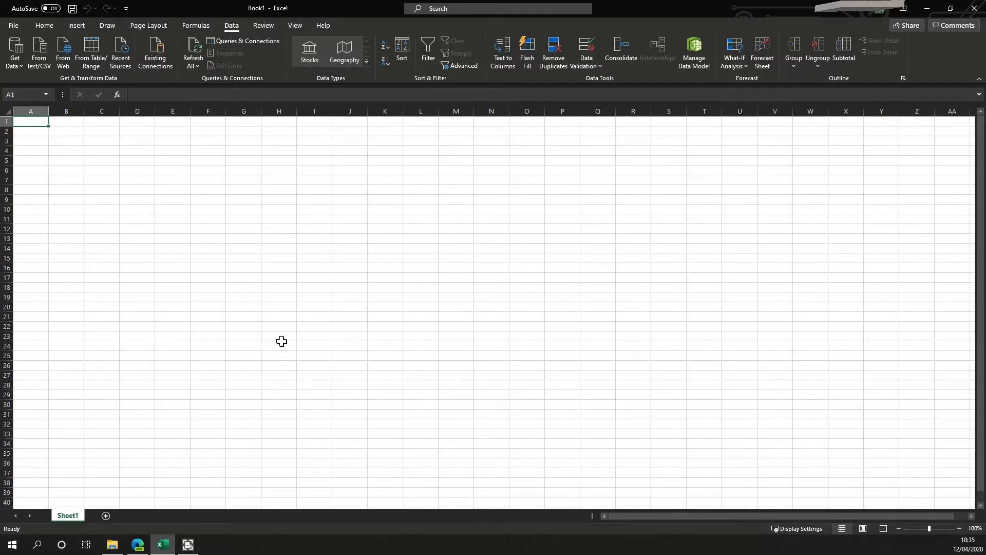
{"action": "left_click", "coordinate": [45, 25]}
{"action": "left_click", "coordinate": [231, 25]}
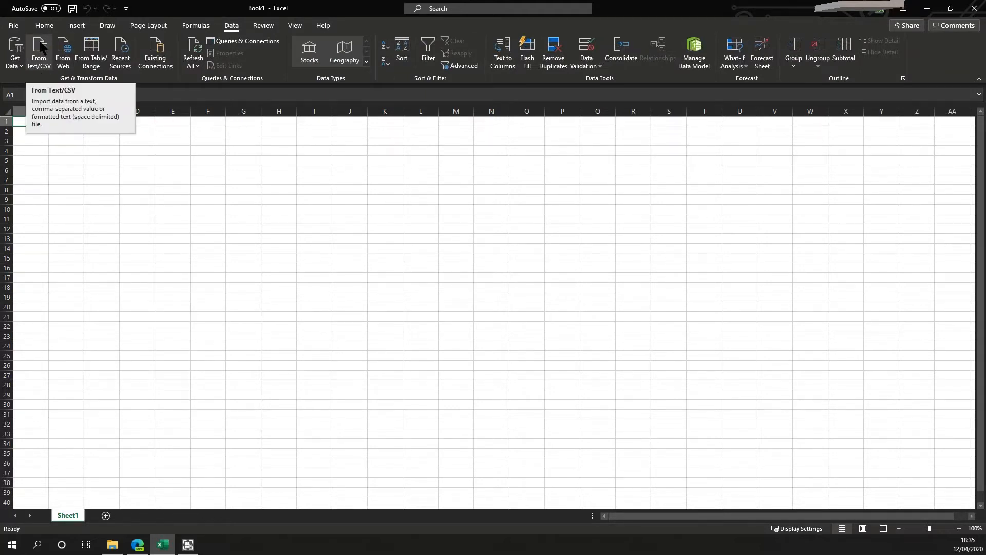
{"action": "left_click", "coordinate": [41, 49]}
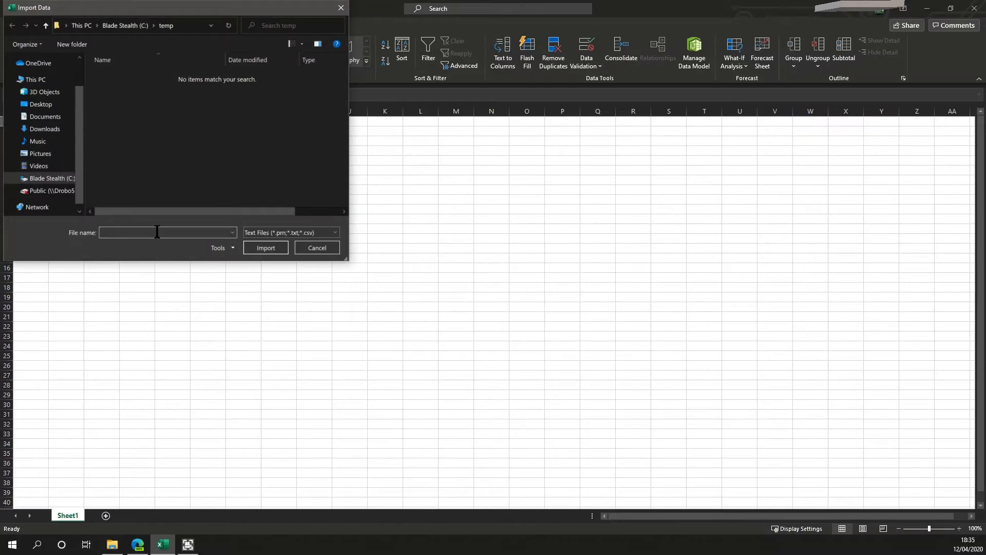
{"action": "right_click", "coordinate": [154, 234]}
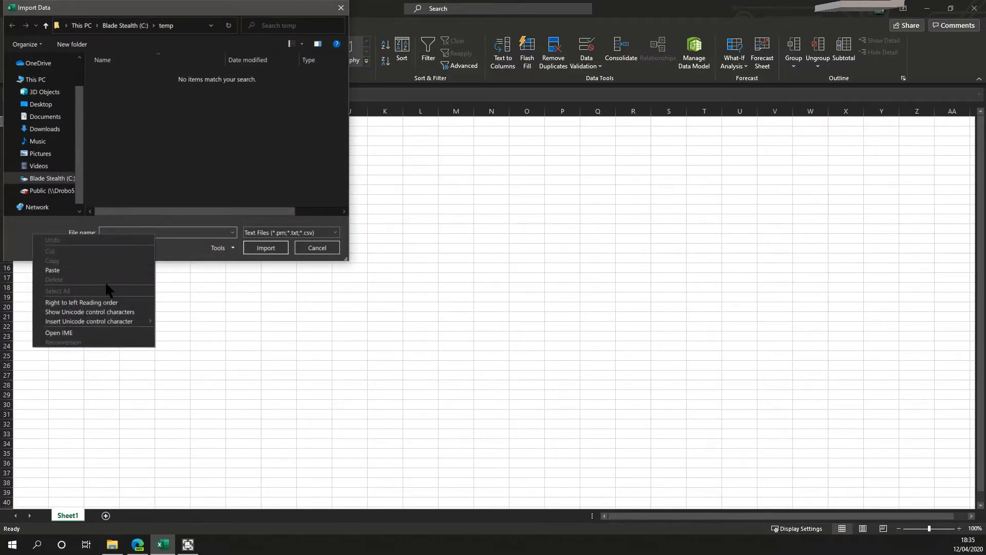
{"action": "left_click", "coordinate": [103, 270]}
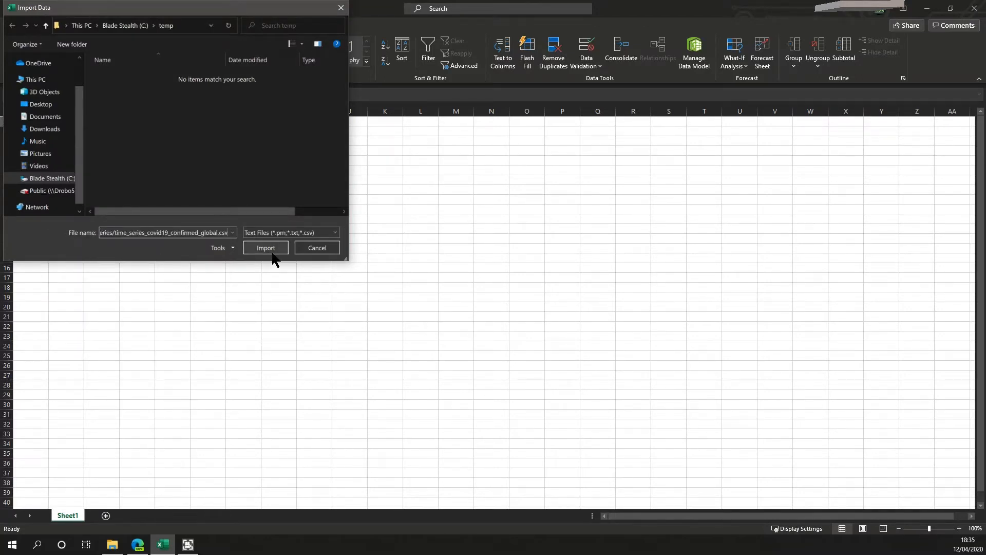
{"action": "left_click", "coordinate": [272, 252]}
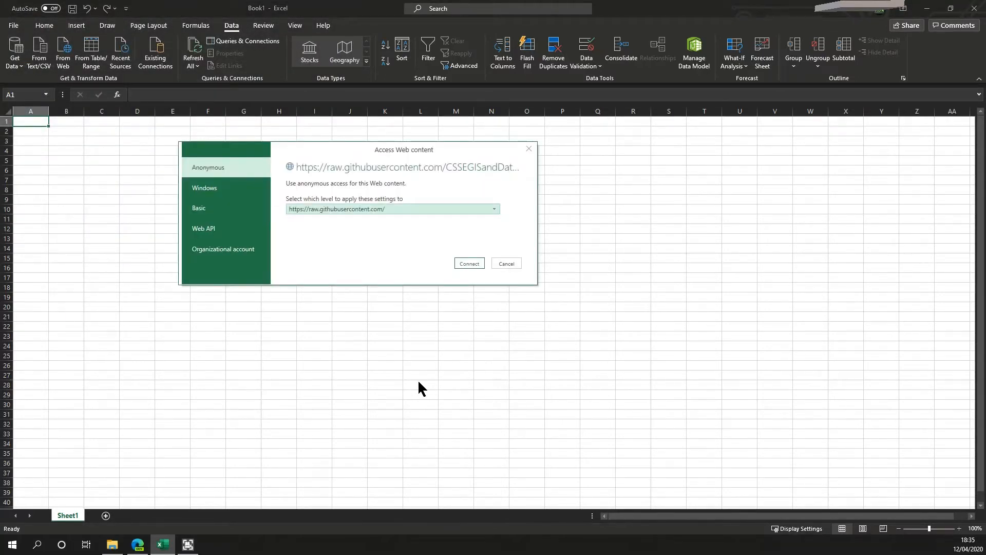
{"action": "left_click", "coordinate": [407, 208]}
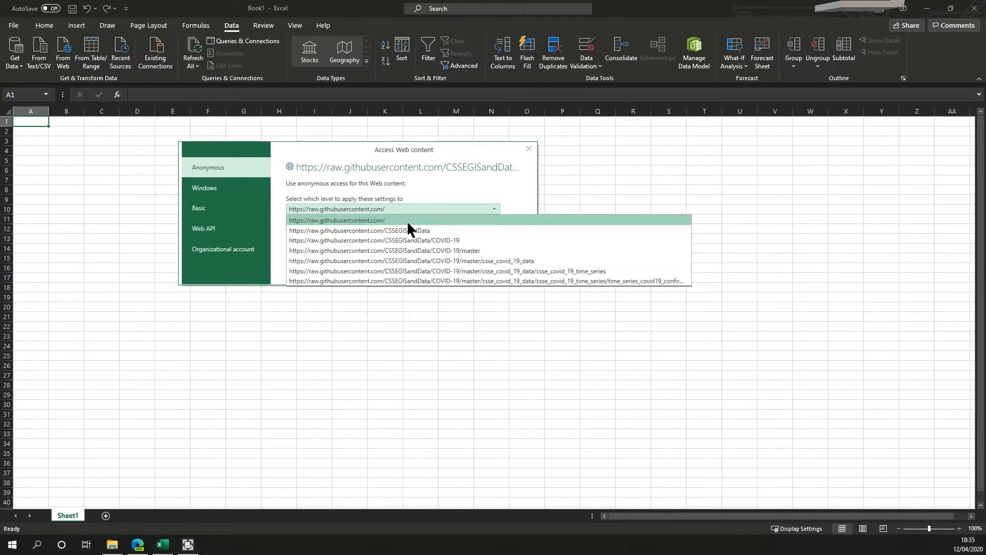
{"action": "left_click", "coordinate": [399, 240]}
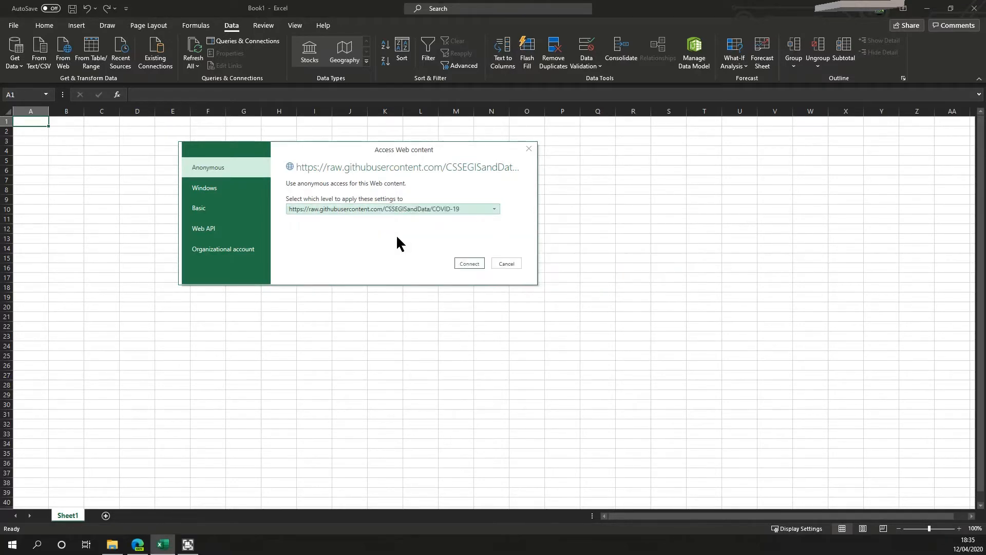
{"action": "left_click", "coordinate": [461, 210]}
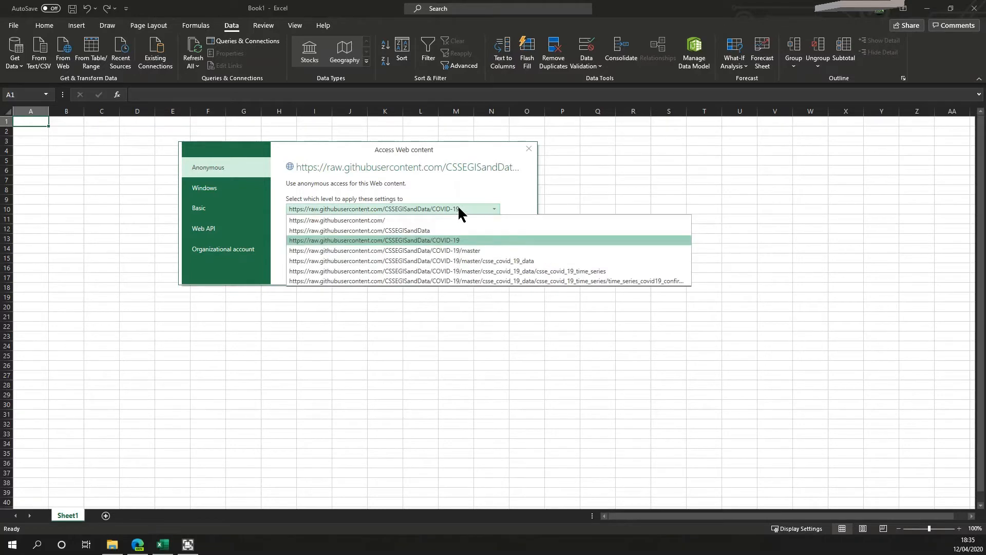
{"action": "left_click", "coordinate": [449, 243]}
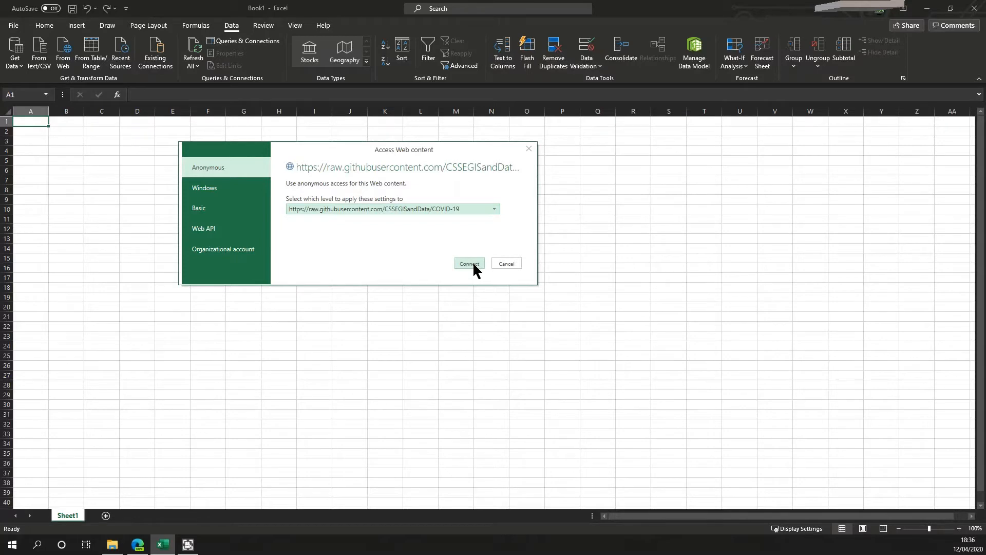
{"action": "left_click", "coordinate": [470, 265]}
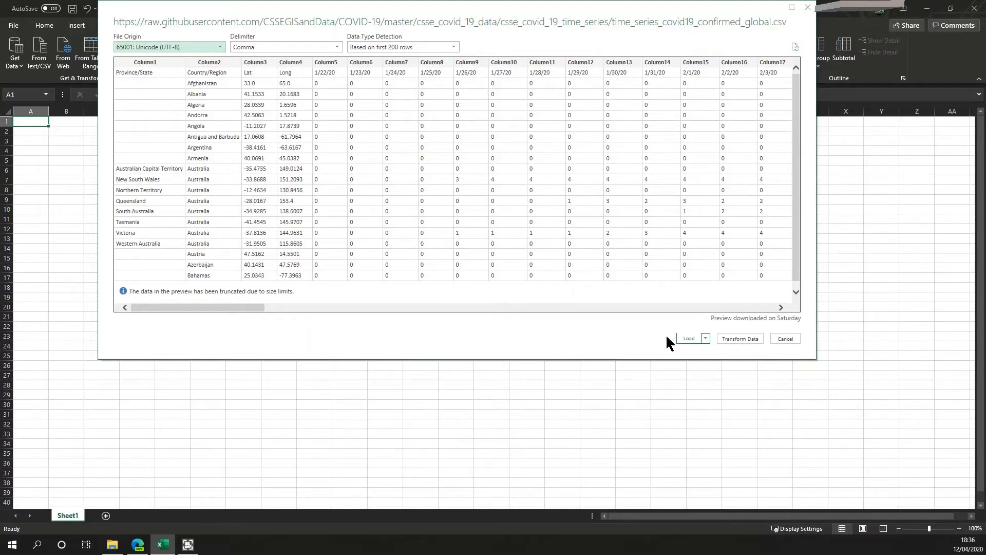
{"action": "left_click", "coordinate": [745, 343]}
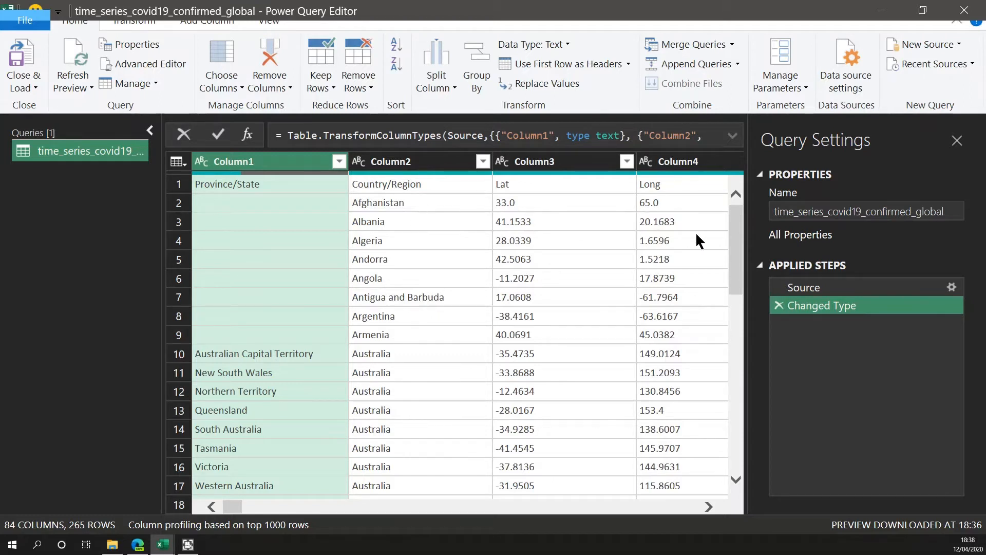
- Rename the query as Global_Confirmed
{"action": "left_click", "coordinate": [874, 215]}
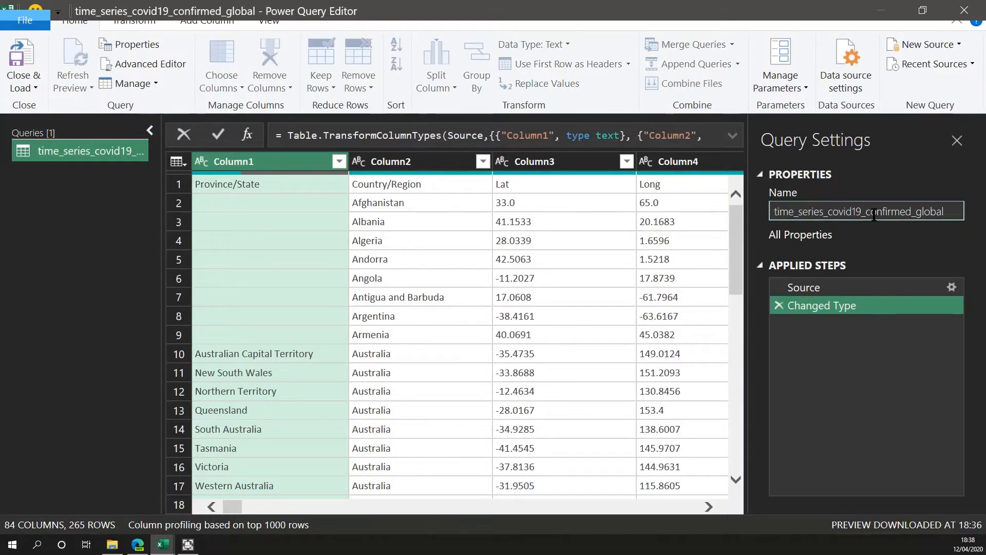
{"action": "double_click", "coordinate": [912, 218]}
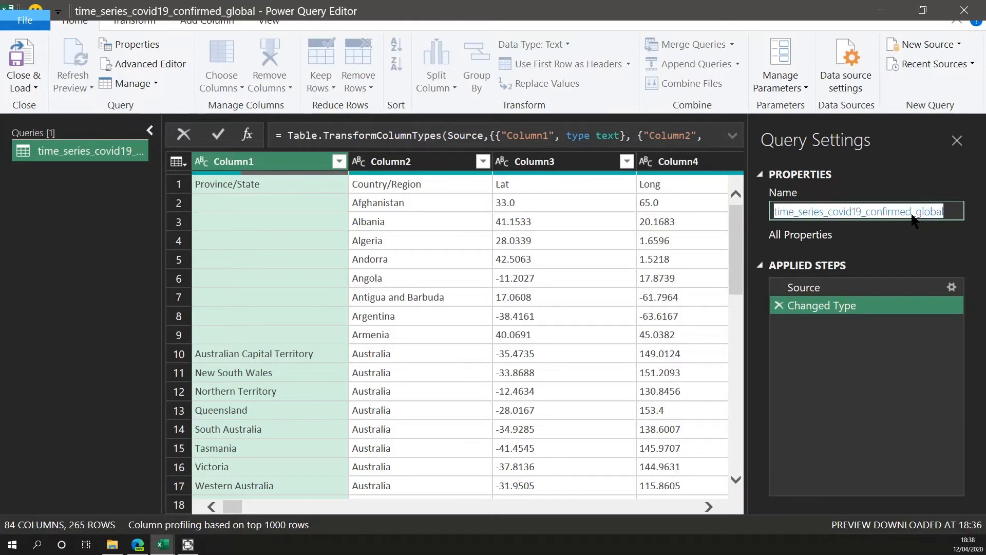
{"action": "type", "text": "Glo"}
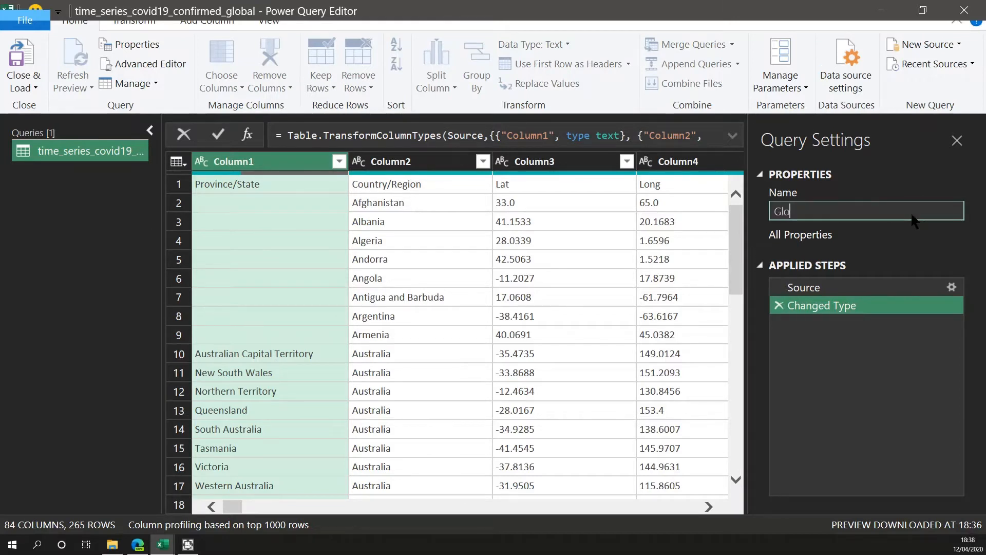
{"action": "type", "text": "bal_Confirmed"}
{"action": "key", "text": "Return"}
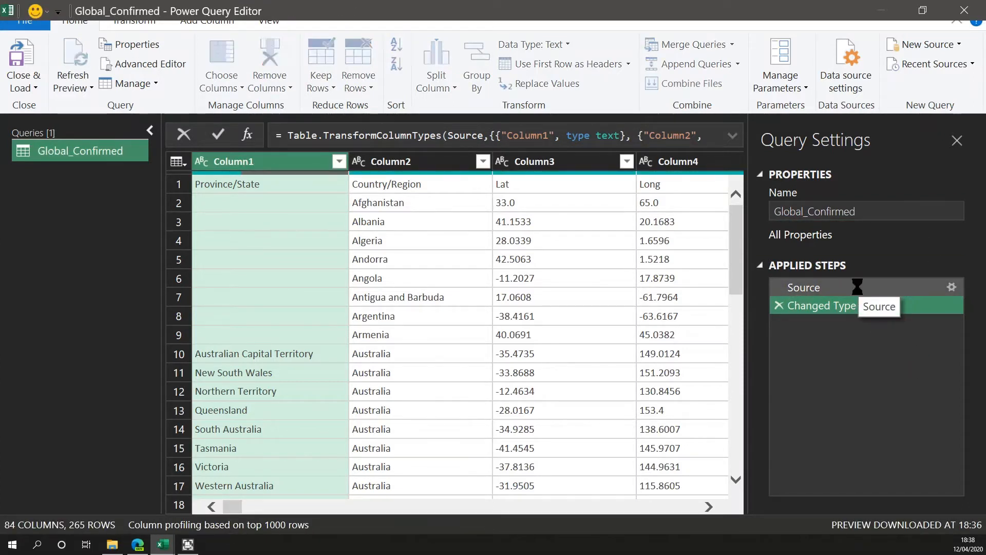
- Remove the Columns=84 argument from the Source step's Csv.Document formula so the column count is not fixed
{"action": "left_click", "coordinate": [858, 291]}
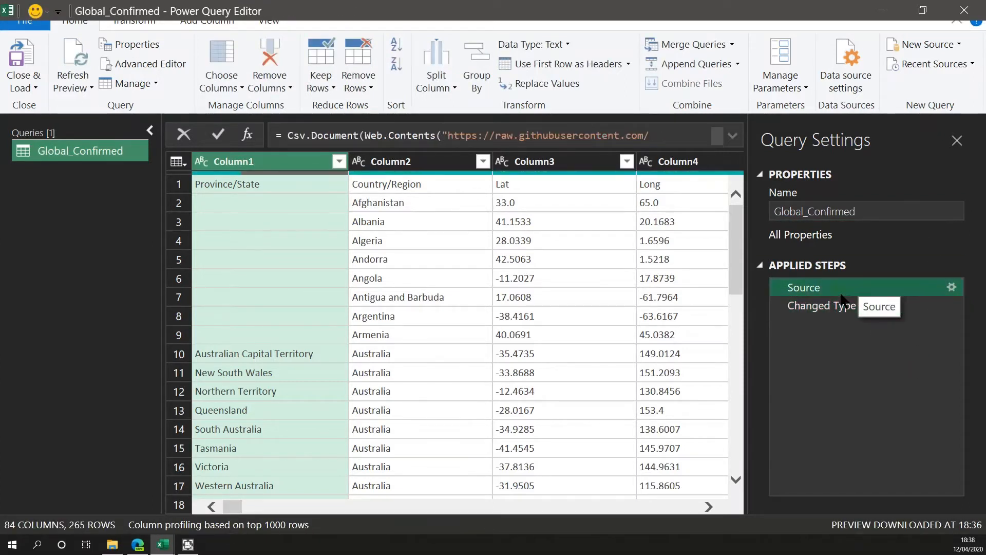
{"action": "left_click", "coordinate": [731, 132]}
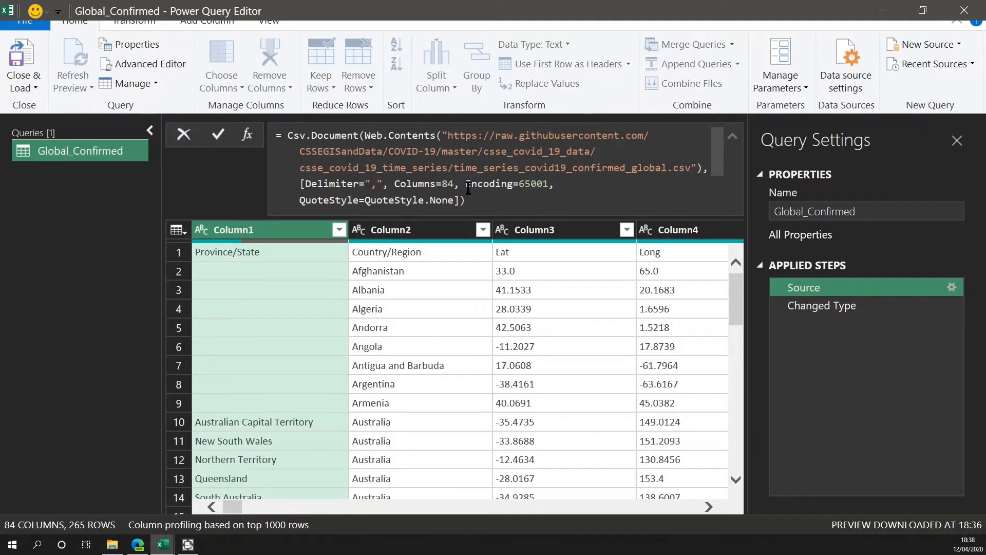
{"action": "left_click_drag", "start_coordinate": [466, 187], "coordinate": [393, 177]}
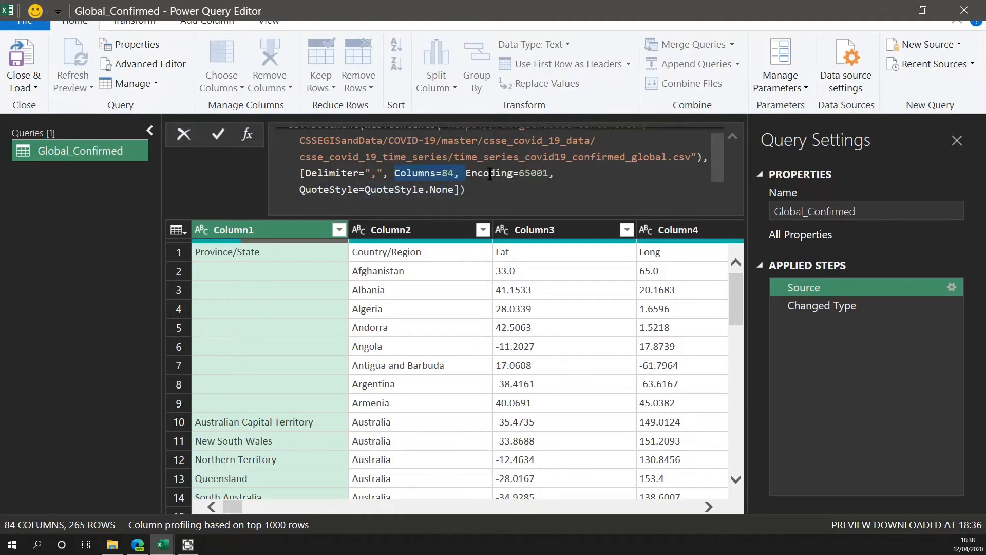
{"action": "key", "text": "Delete"}
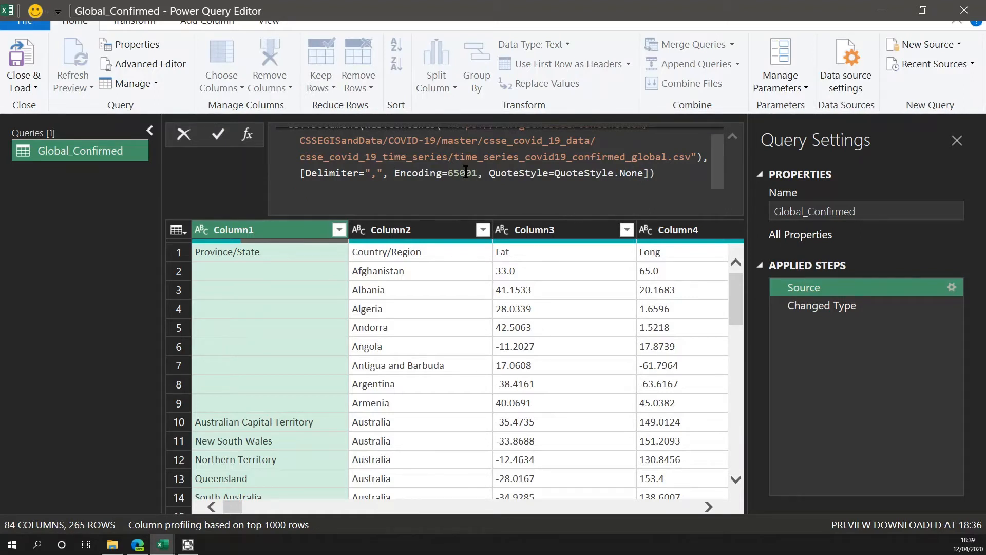
{"action": "left_click", "coordinate": [670, 179]}
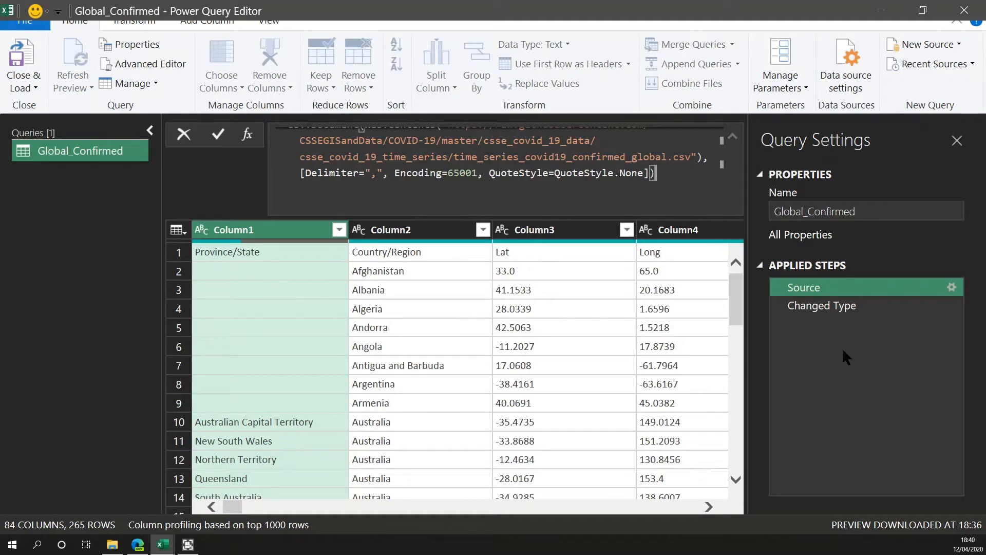
- Delete the Changed Type step that follows Source and promote the first row to headers
{"action": "left_click", "coordinate": [829, 305]}
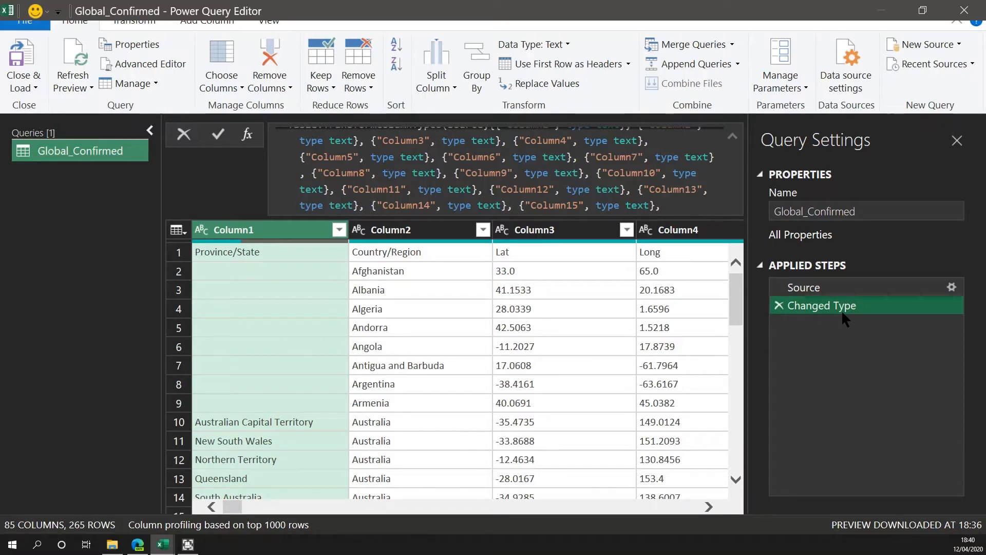
{"action": "left_click", "coordinate": [779, 305]}
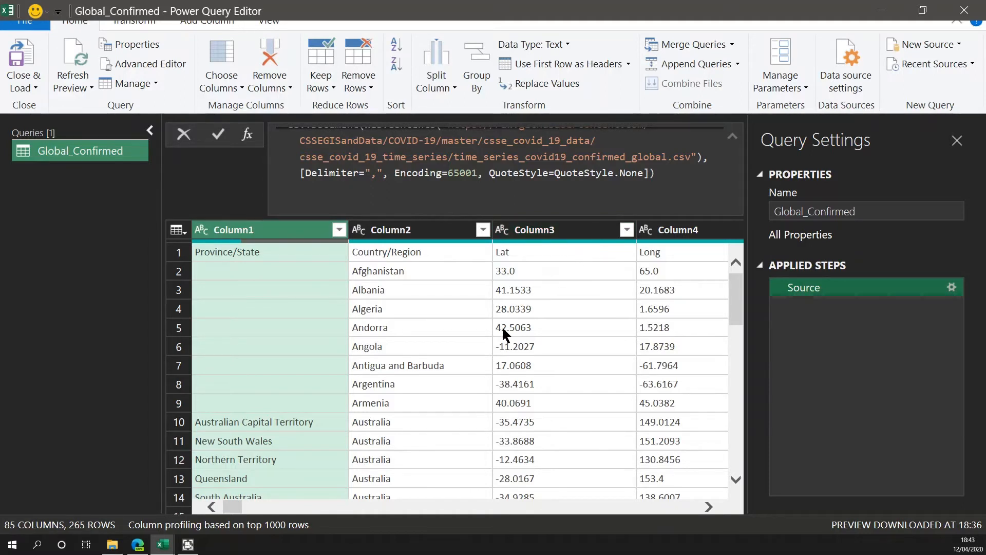
{"action": "left_click", "coordinate": [526, 67]}
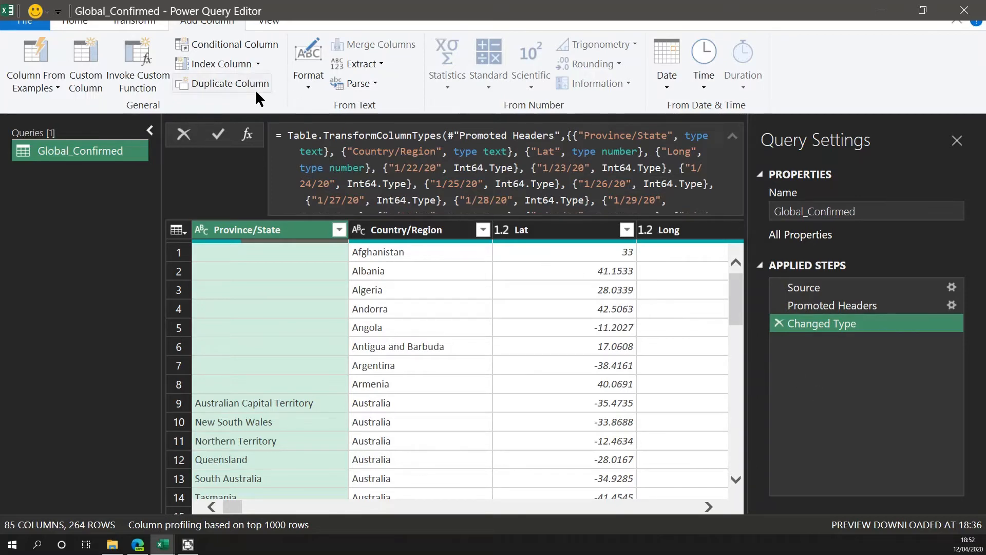
- Add a custom column that joins Country/Region and Province/State with the formula [#"Country/Region"]&"-"&[#"Province/State"]
{"action": "left_click", "coordinate": [70, 19]}
{"action": "left_click", "coordinate": [207, 20]}
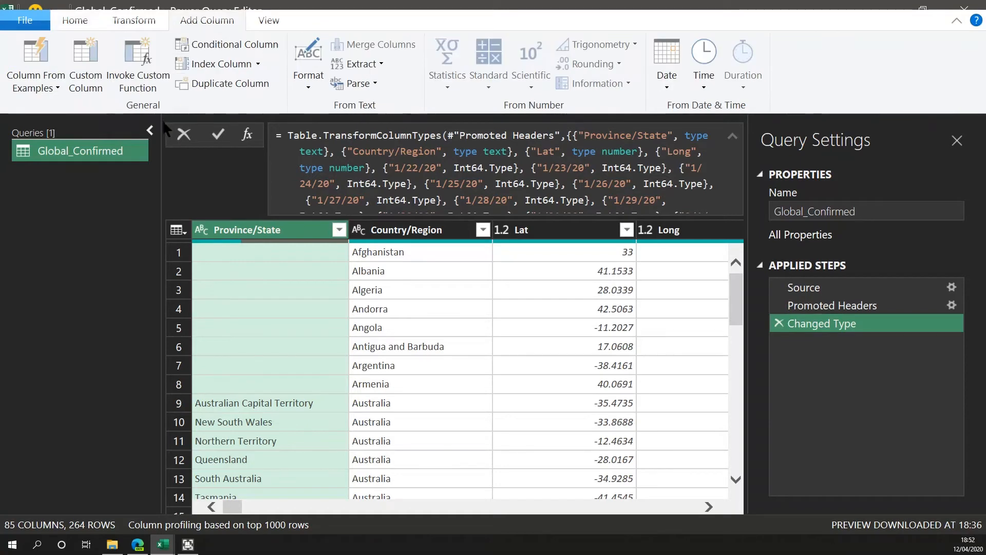
{"action": "left_click", "coordinate": [80, 62]}
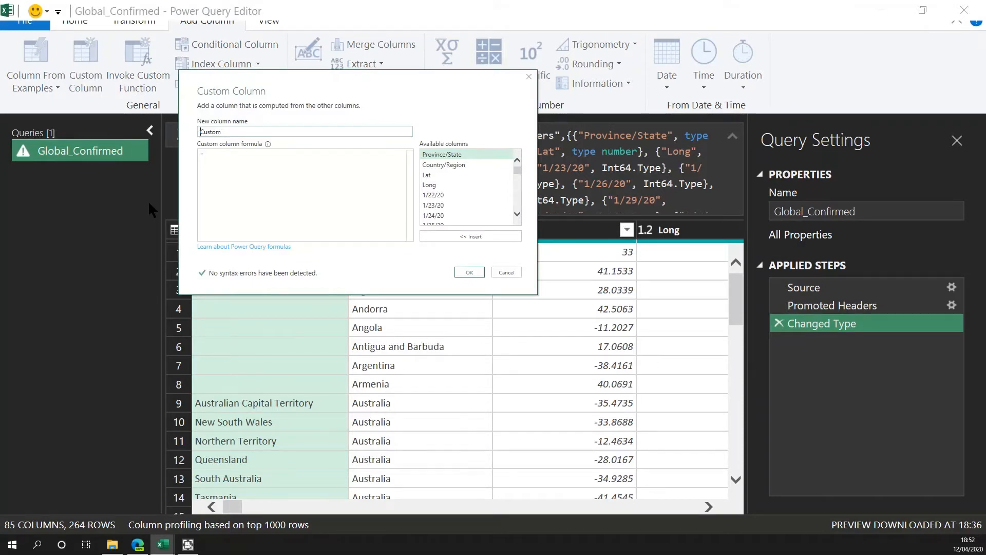
{"action": "double_click", "coordinate": [443, 165]}
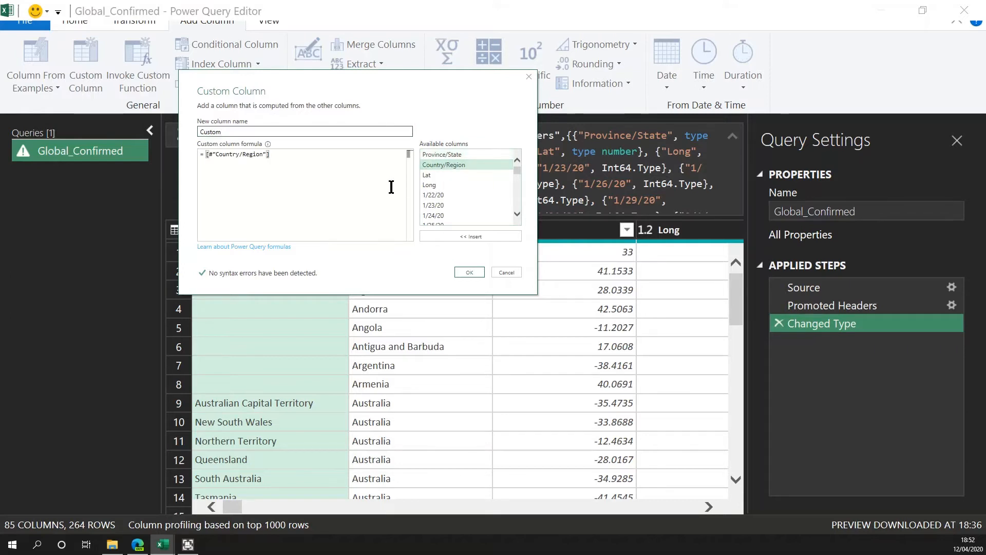
{"action": "type", "text": "&\" -&"}
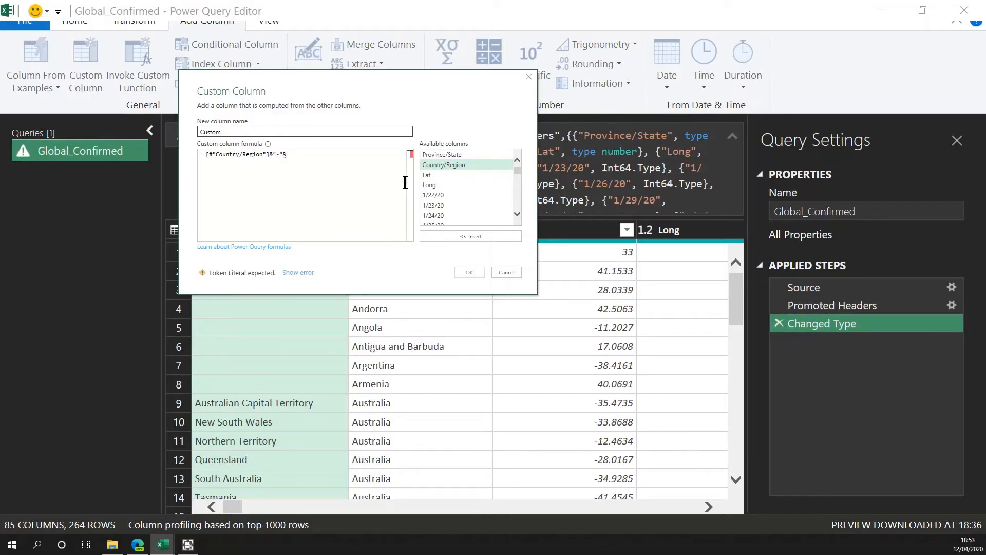
{"action": "double_click", "coordinate": [443, 154]}
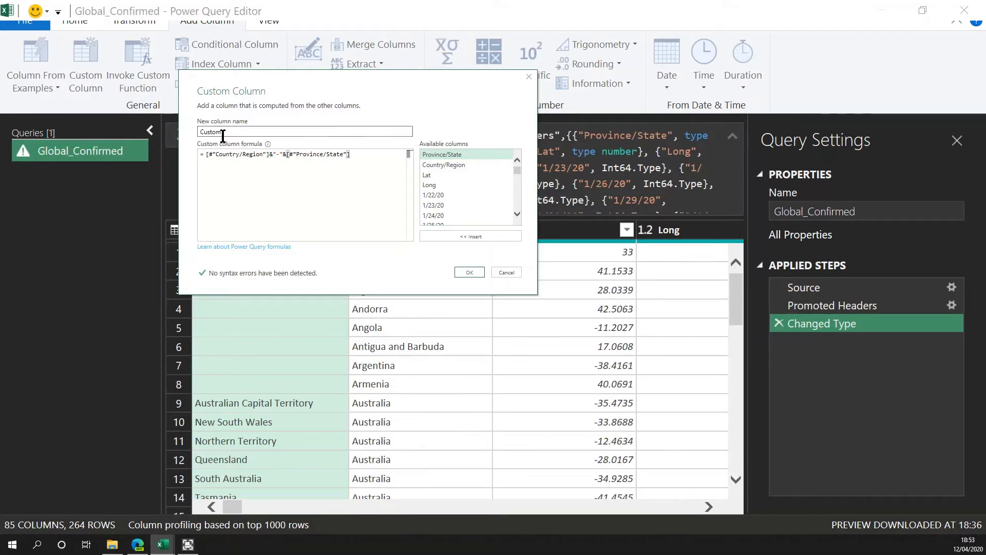
{"action": "left_click", "coordinate": [470, 272]}
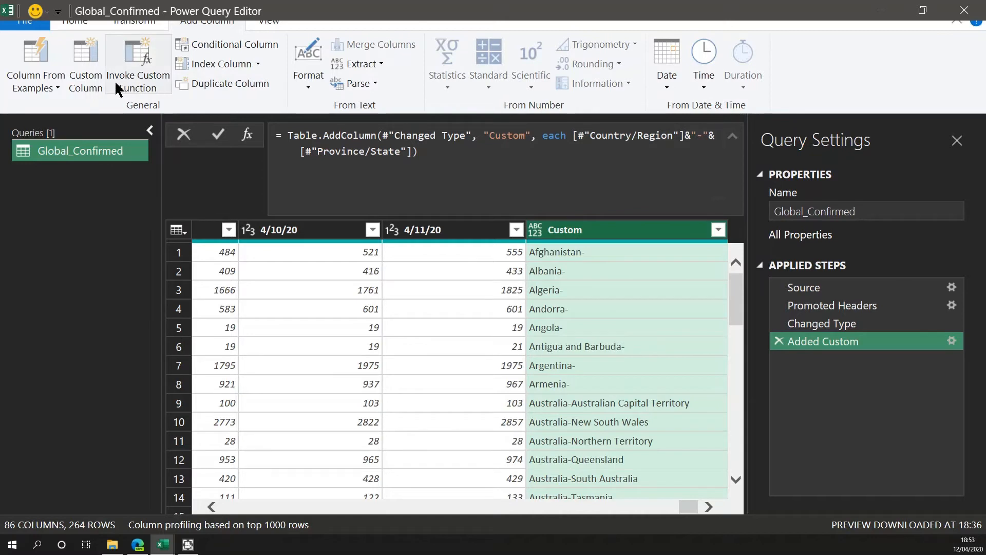
- Set up a conditional column named CountryStateKey that outputs the Country/Region column when Province/State equals an empty value
{"action": "left_click", "coordinate": [209, 44]}
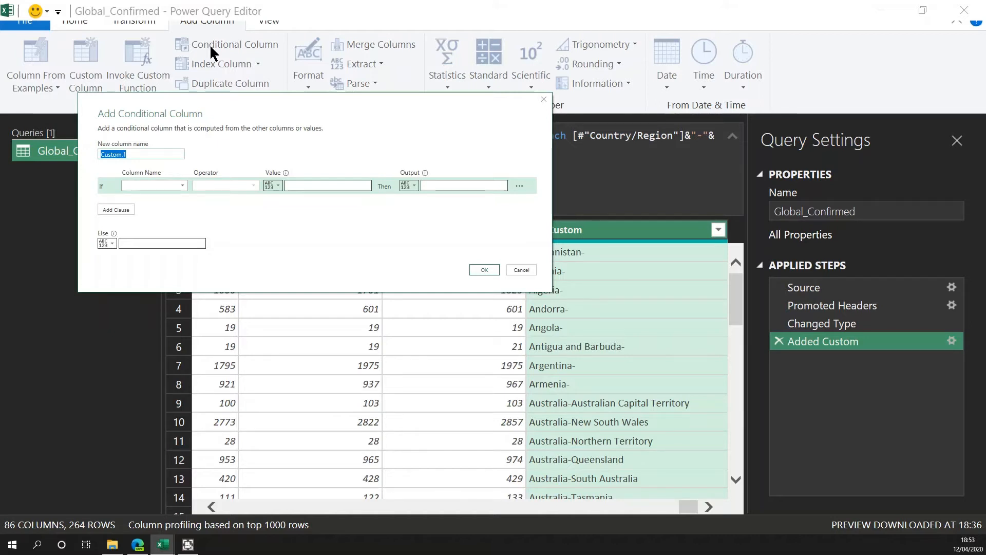
{"action": "type", "text": "CountryR"}
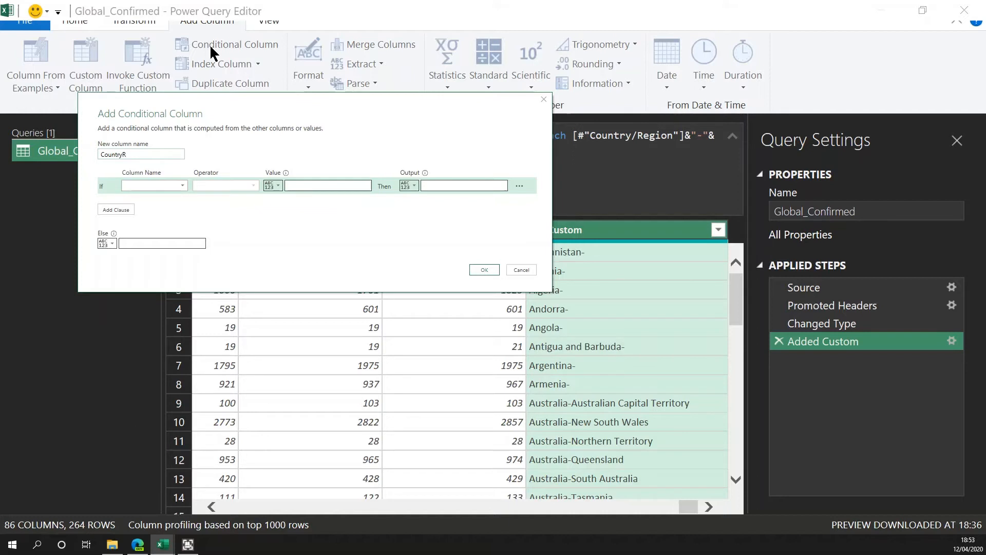
{"action": "key", "text": "BackSpace"}
{"action": "type", "text": "StateKey"}
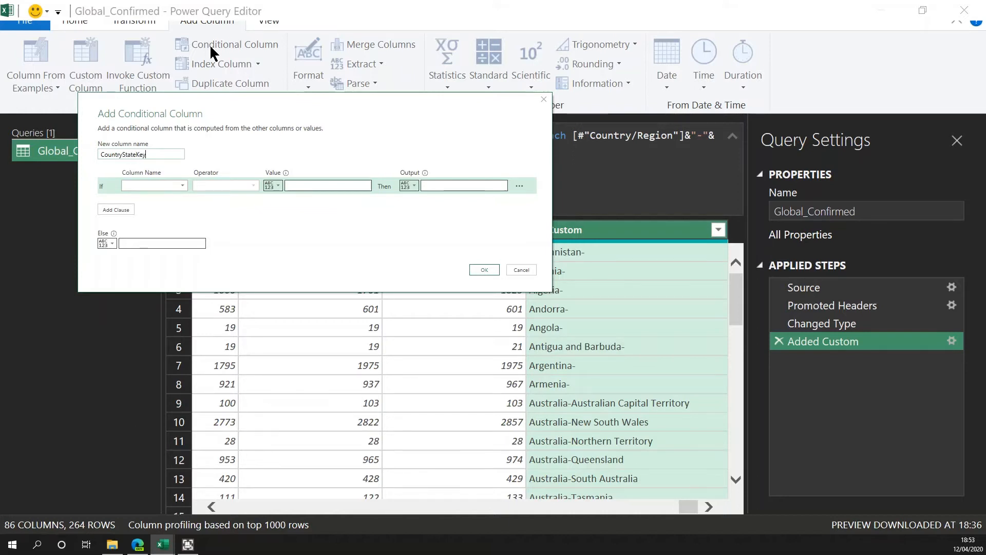
{"action": "left_click", "coordinate": [161, 186]}
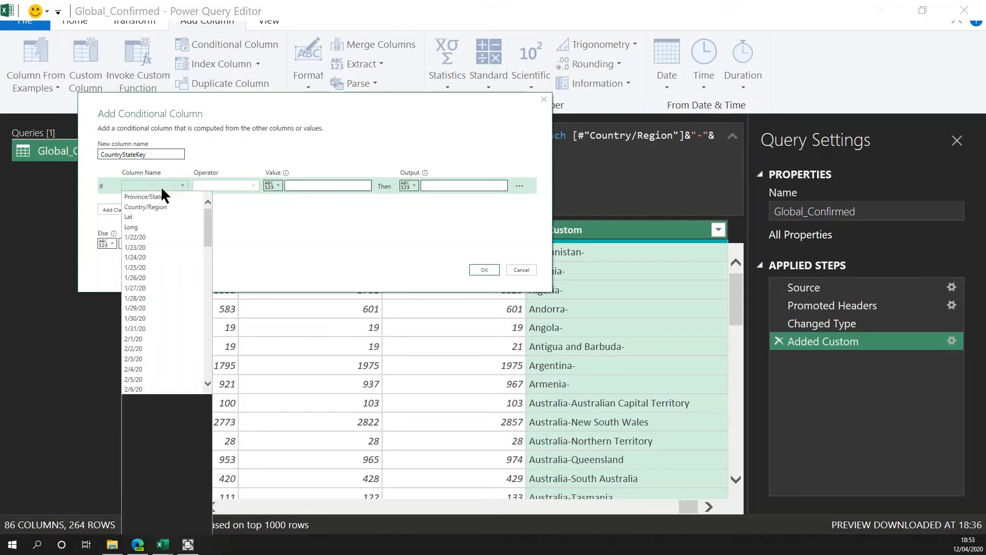
{"action": "left_click", "coordinate": [149, 196]}
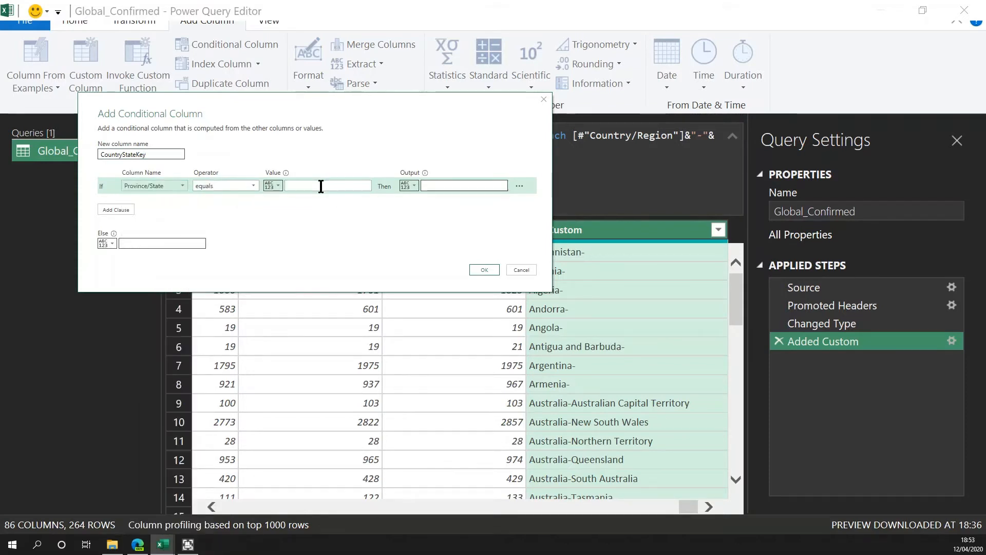
{"action": "left_click", "coordinate": [409, 185]}
{"action": "left_click", "coordinate": [442, 207]}
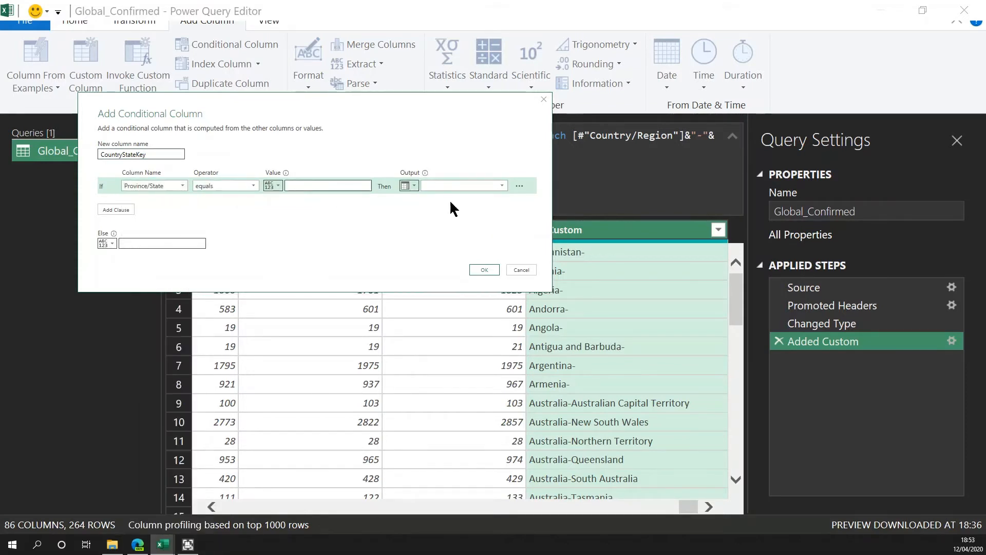
{"action": "left_click", "coordinate": [473, 185]}
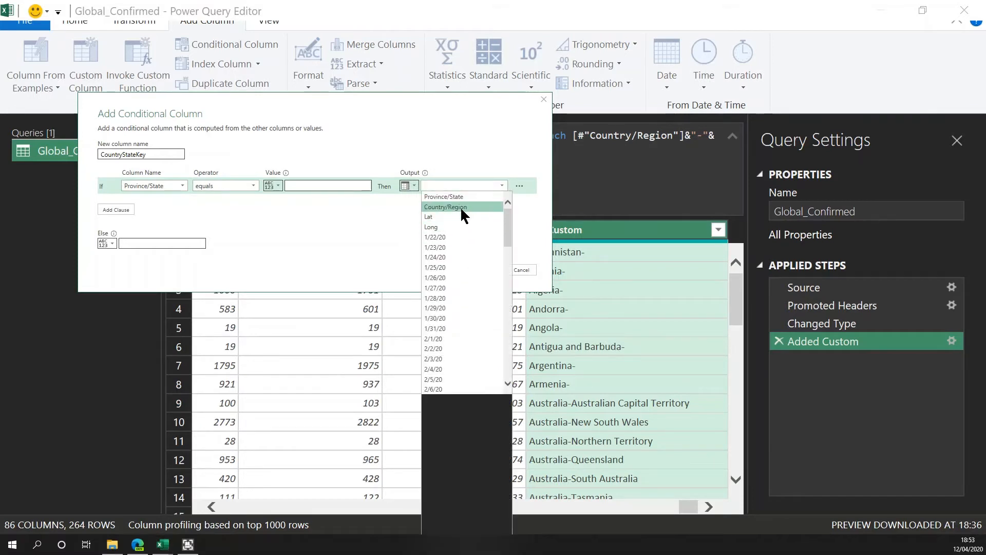
{"action": "left_click", "coordinate": [459, 207]}
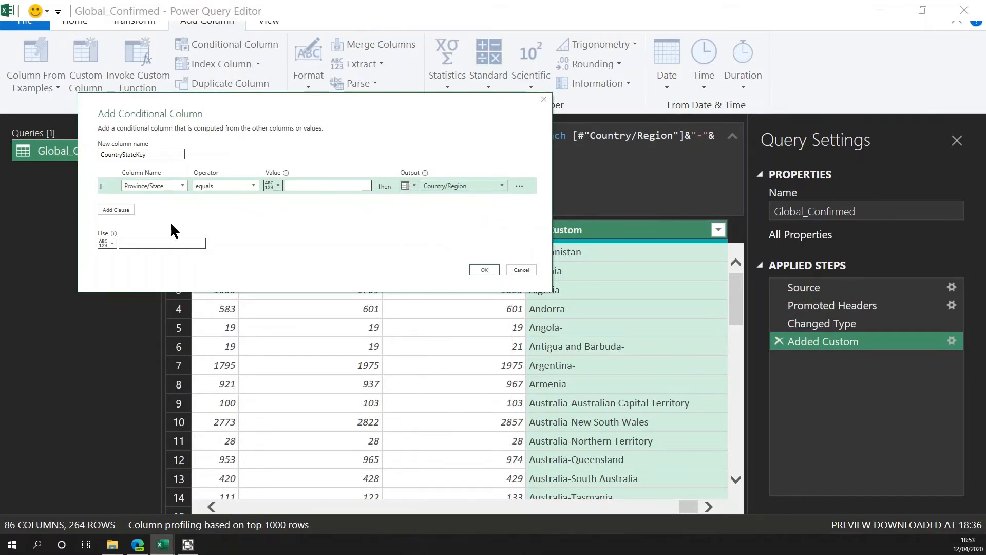
- Set the Custom column as the else output of the conditional column and create it
{"action": "left_click", "coordinate": [108, 243]}
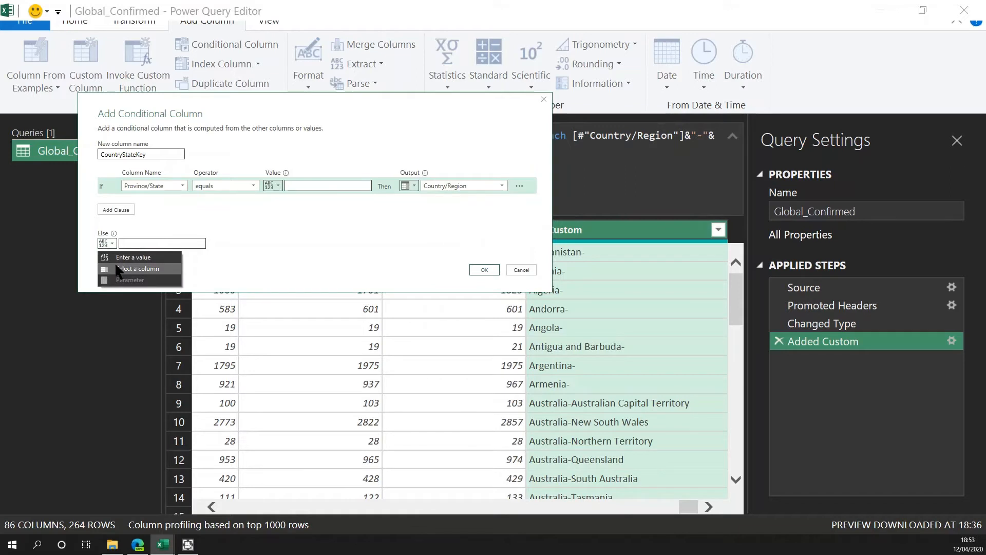
{"action": "left_click", "coordinate": [128, 265]}
{"action": "left_click", "coordinate": [174, 243]}
{"action": "scroll", "coordinate": [173, 372], "scroll_direction": "down", "scroll_amount": 18}
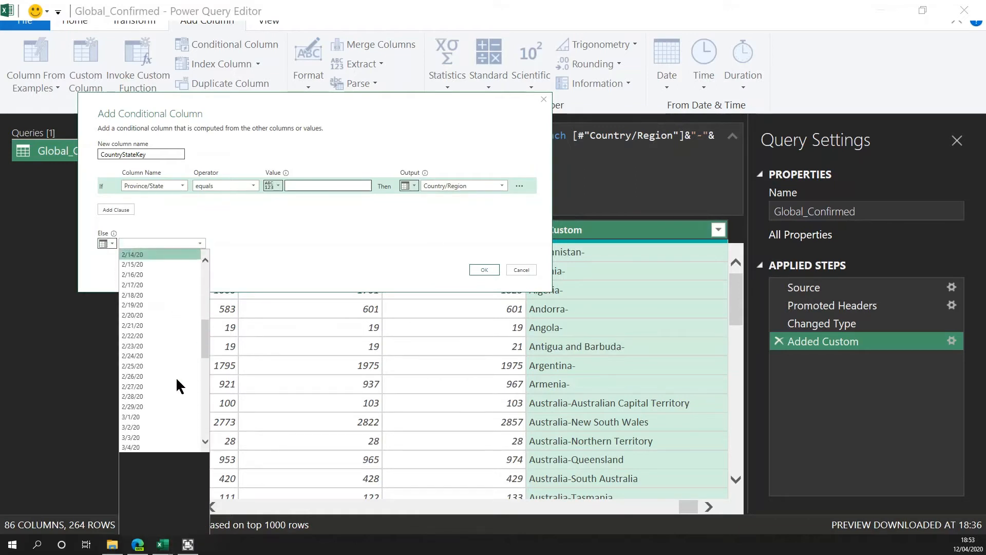
{"action": "scroll", "coordinate": [179, 387], "scroll_direction": "down", "scroll_amount": 6}
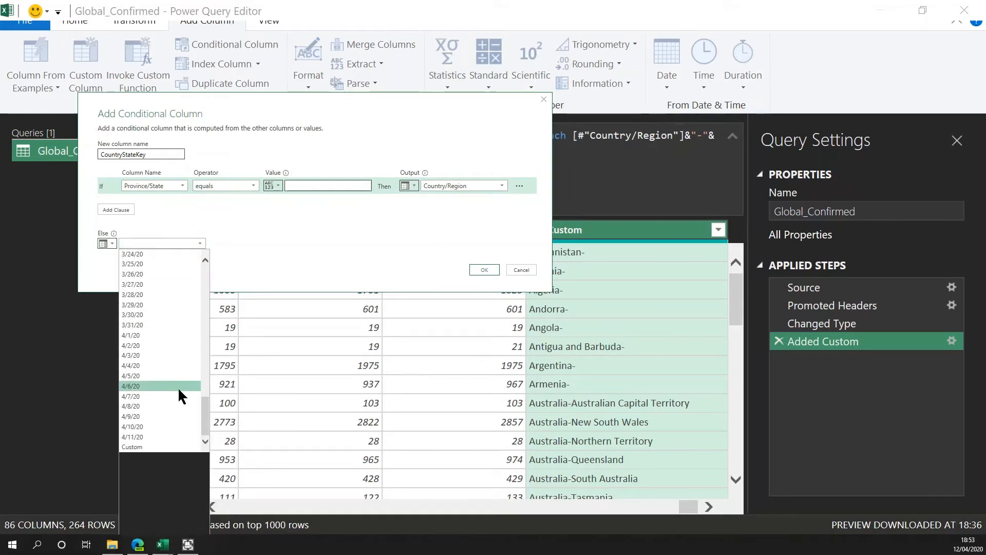
{"action": "left_click", "coordinate": [149, 447]}
{"action": "left_click", "coordinate": [484, 271]}
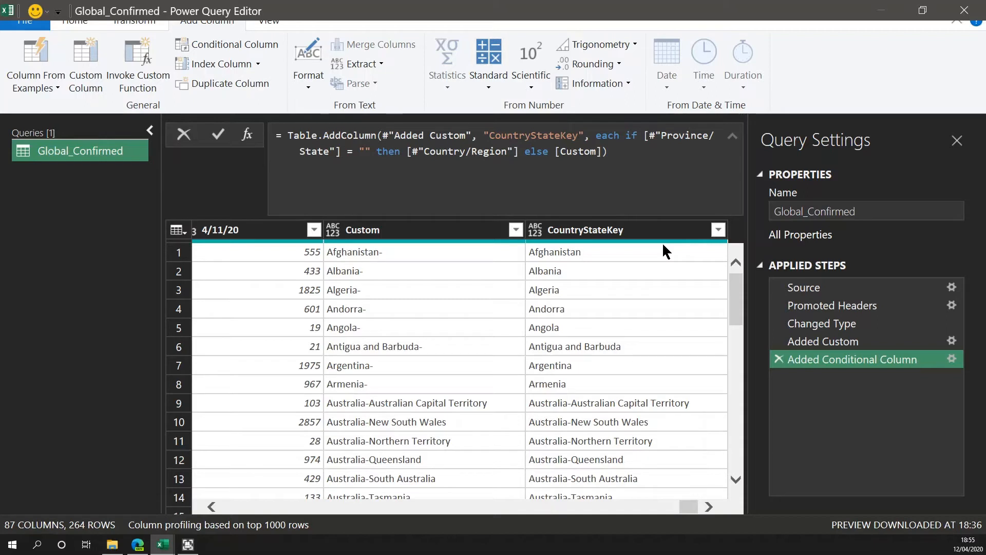
- Remove the helper column Custom from the table
{"action": "left_click", "coordinate": [391, 226]}
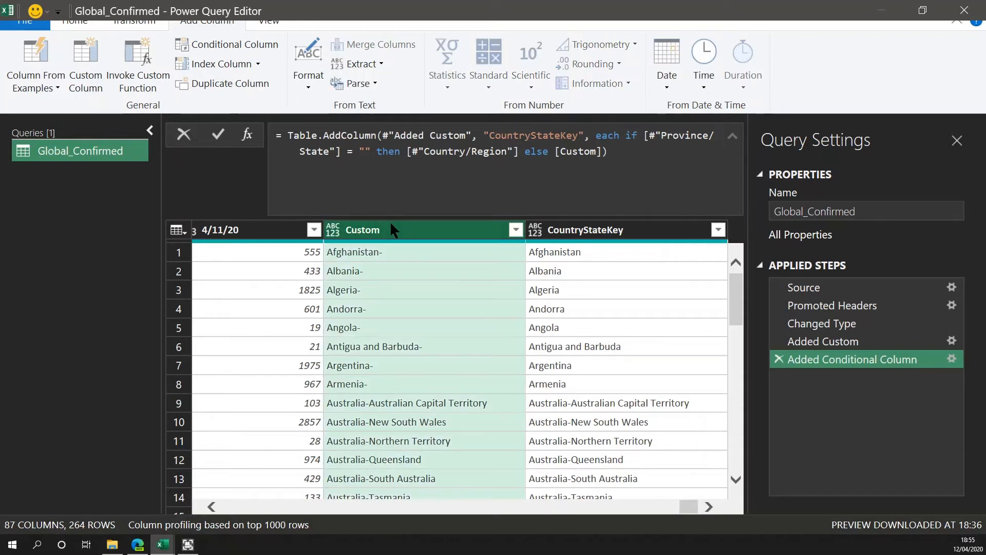
{"action": "right_click", "coordinate": [390, 229]}
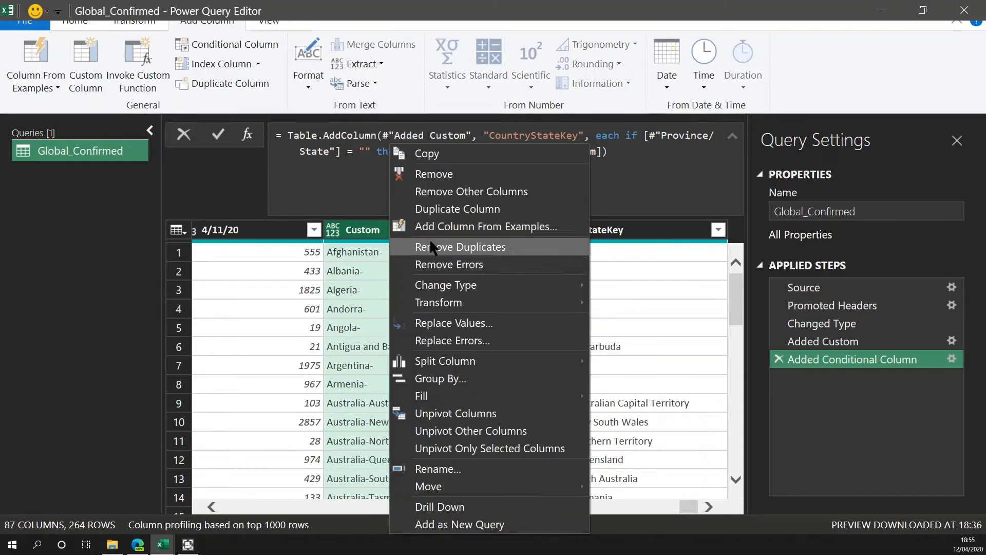
{"action": "left_click", "coordinate": [431, 175]}
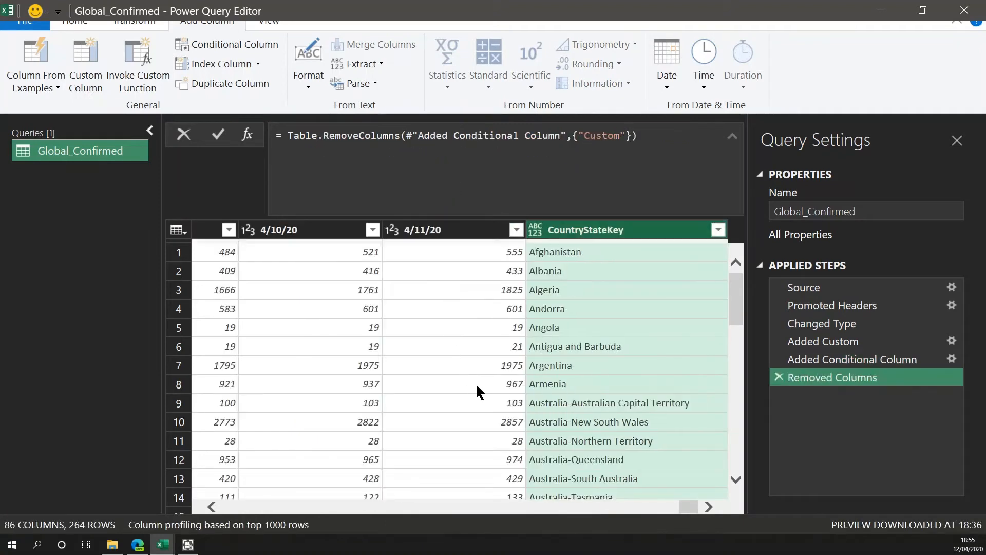
- Remove the four columns from Province/State through Long
{"action": "left_click_drag", "start_coordinate": [689, 507], "coordinate": [240, 511]}
{"action": "left_click", "coordinate": [485, 232]}
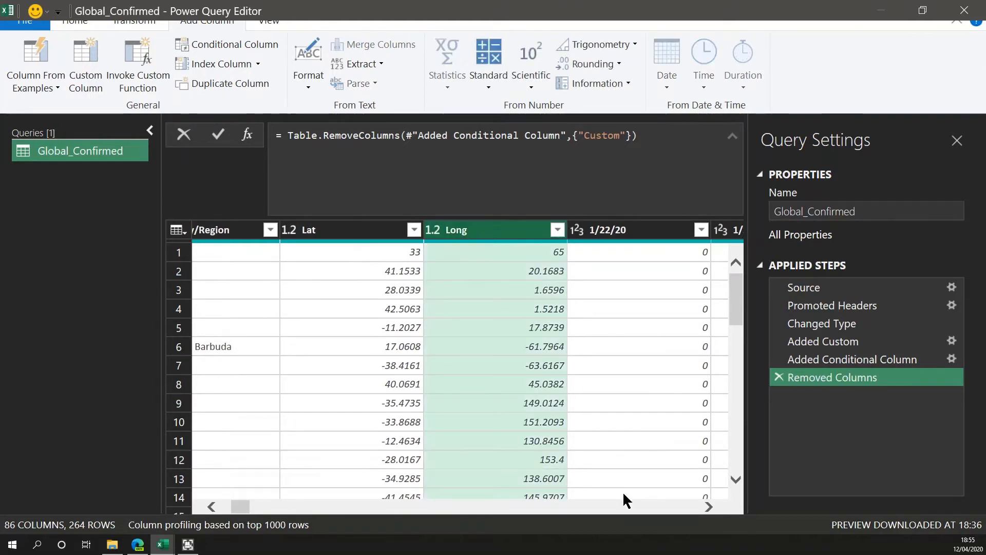
{"action": "left_click_drag", "start_coordinate": [246, 508], "coordinate": [214, 510]}
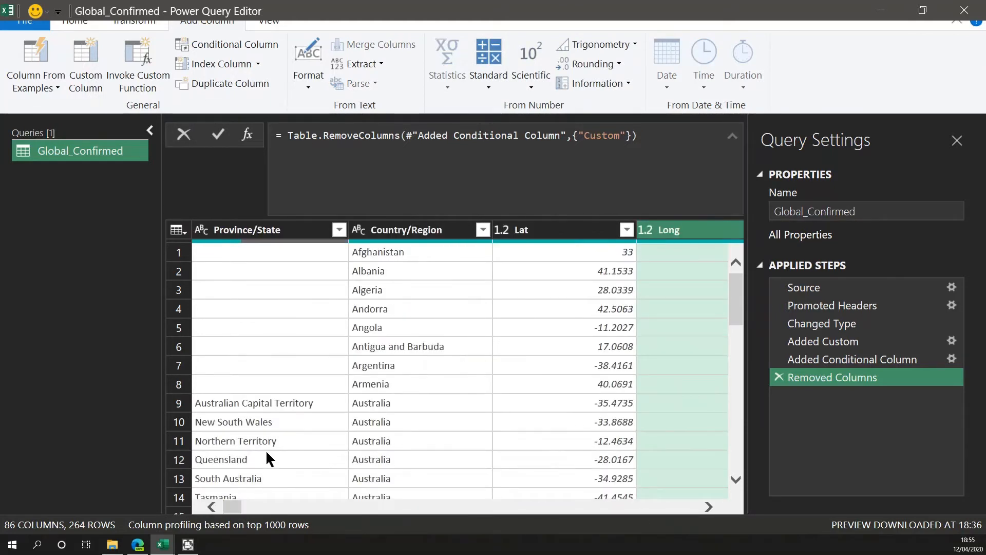
{"action": "left_click", "coordinate": [233, 230], "text": "shift"}
{"action": "right_click", "coordinate": [234, 230]}
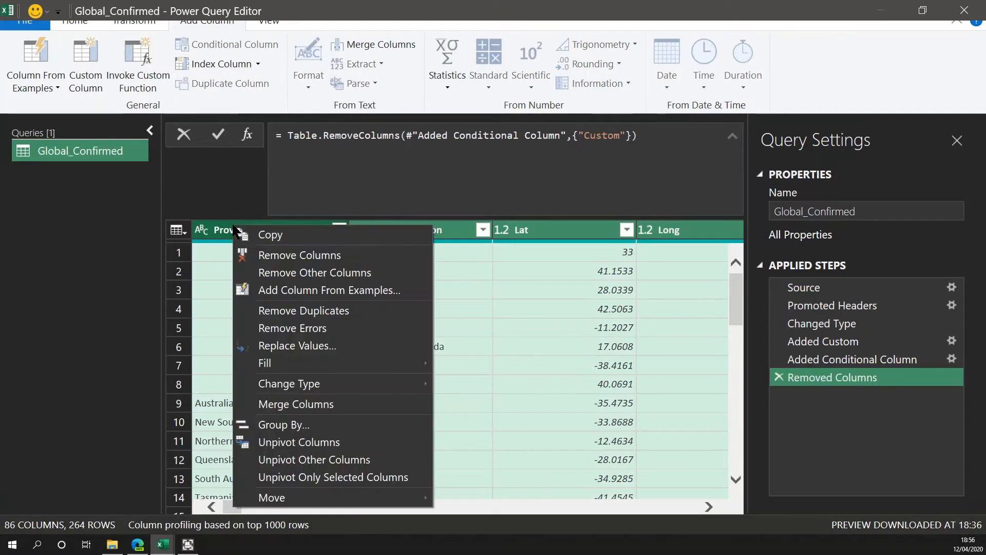
{"action": "left_click", "coordinate": [273, 253]}
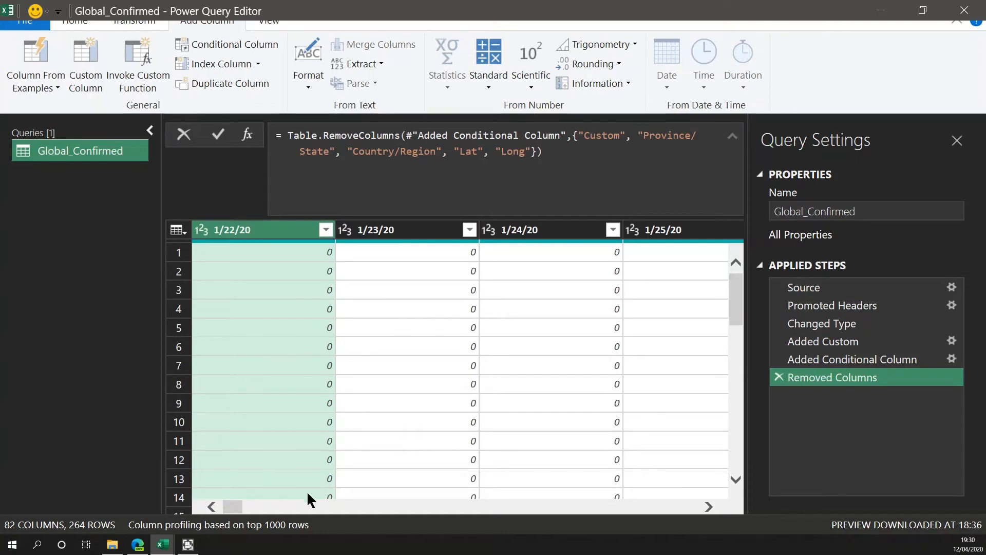
- Unpivot all columns other than CountryStateKey
{"action": "left_click_drag", "start_coordinate": [231, 510], "coordinate": [685, 509]}
{"action": "left_click", "coordinate": [625, 232]}
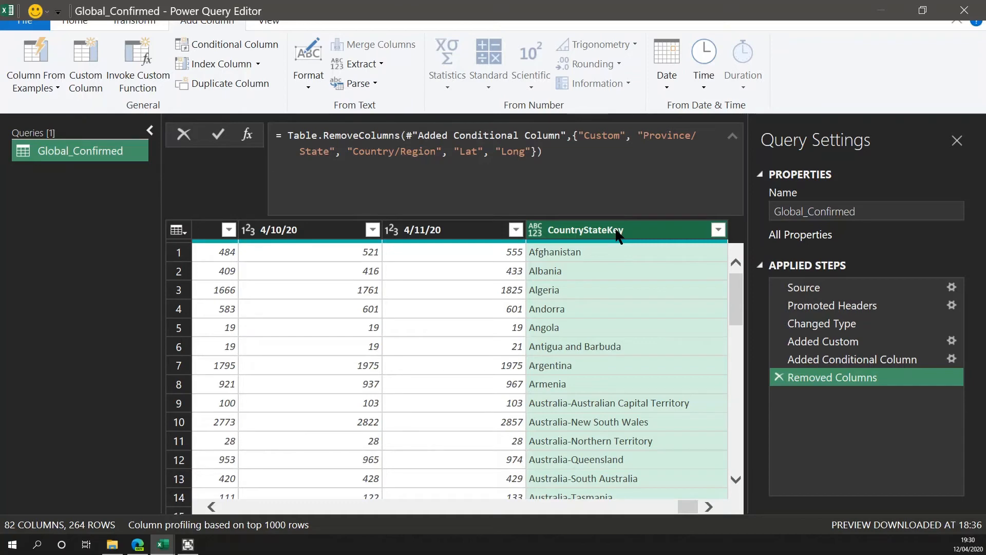
{"action": "right_click", "coordinate": [617, 235]}
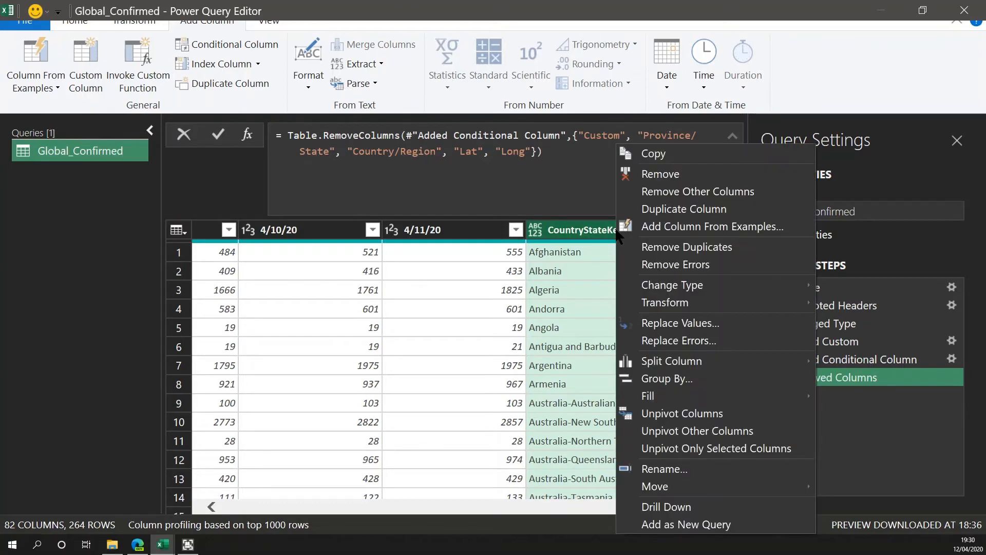
{"action": "left_click", "coordinate": [703, 435]}
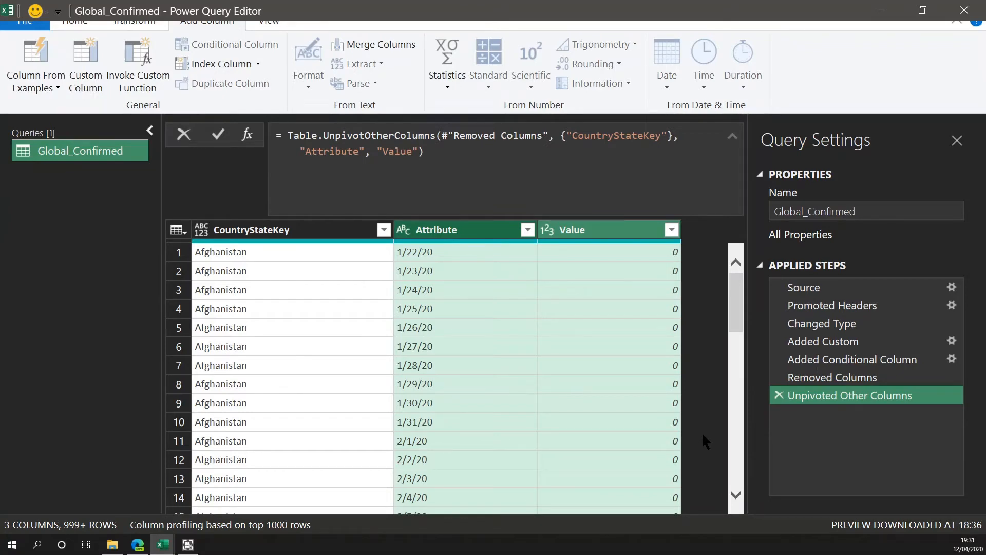
{"action": "left_click", "coordinate": [277, 232]}
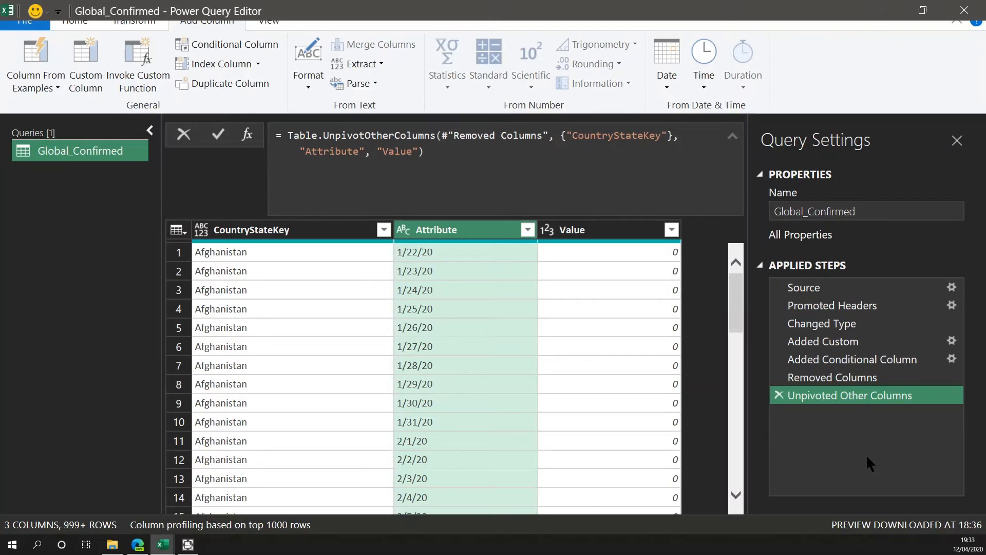
- Try to change the Attribute column's data type to Date, and delete that type-change step again
{"action": "left_click", "coordinate": [404, 230]}
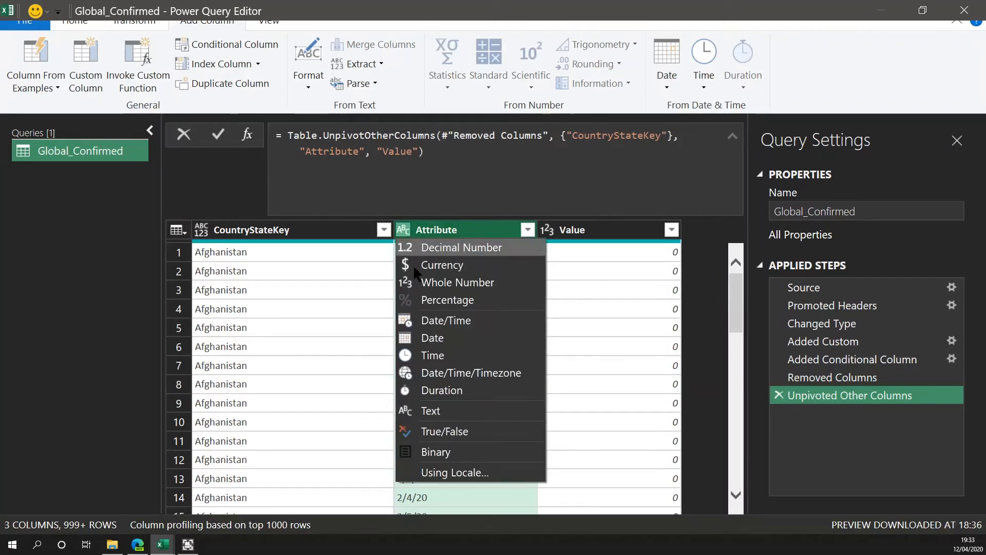
{"action": "left_click", "coordinate": [439, 344]}
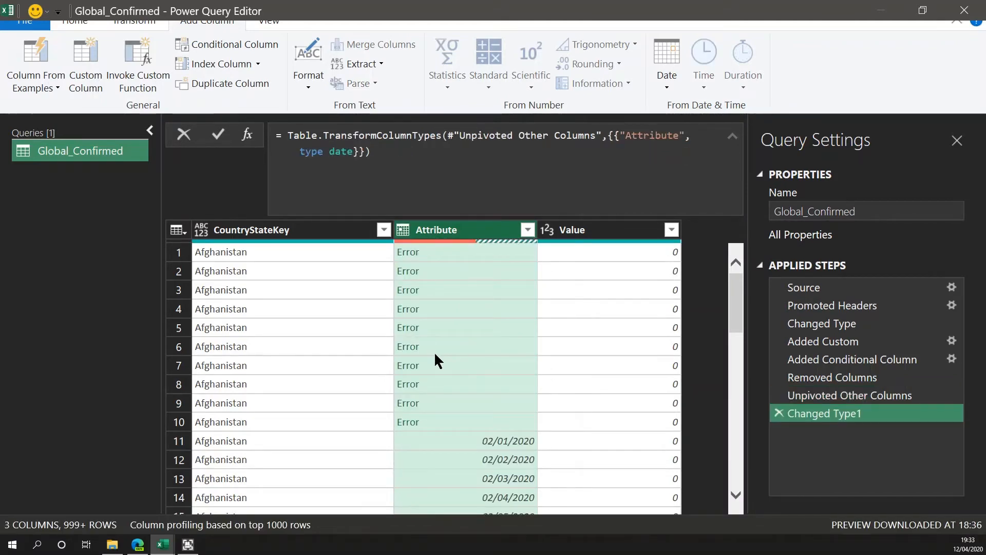
{"action": "left_click", "coordinate": [402, 230]}
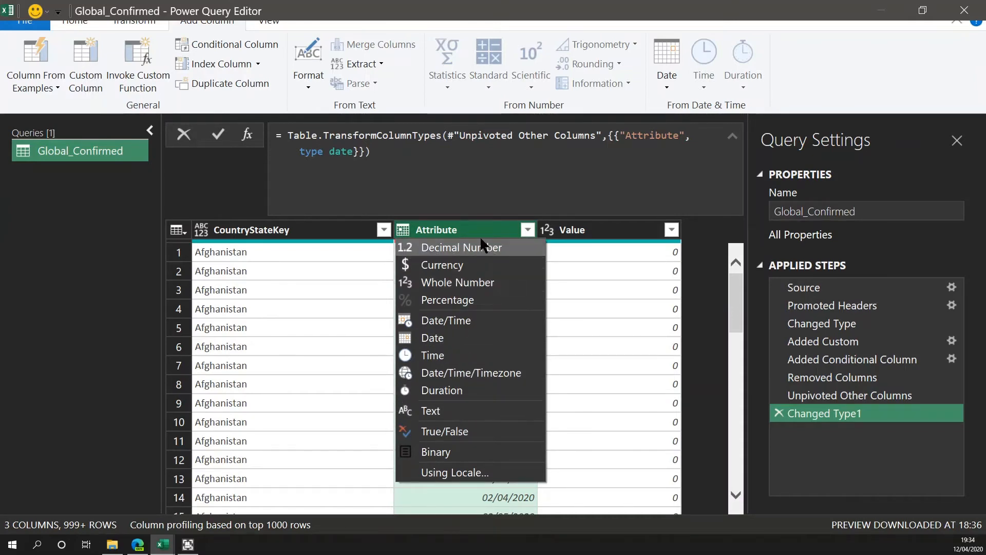
{"action": "left_click", "coordinate": [850, 454]}
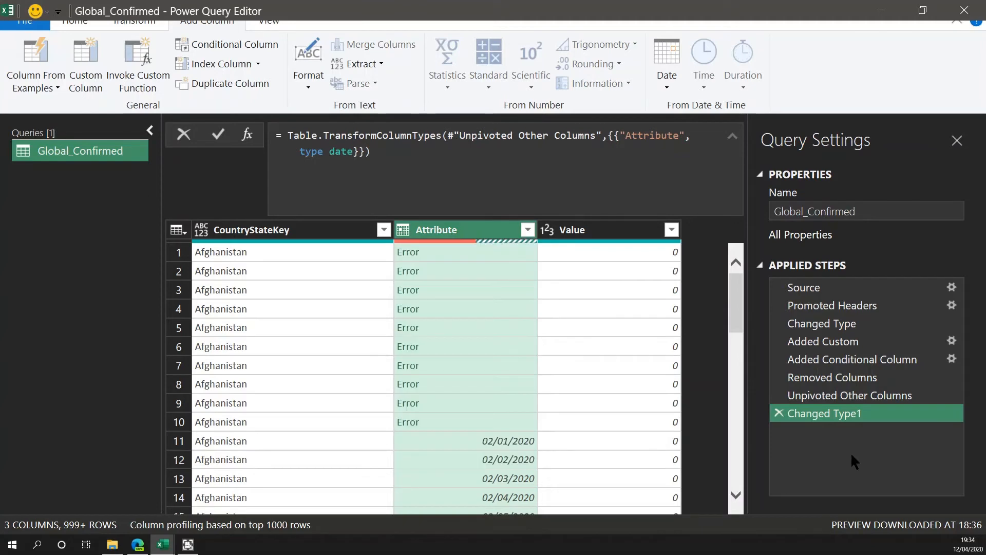
{"action": "left_click", "coordinate": [778, 412]}
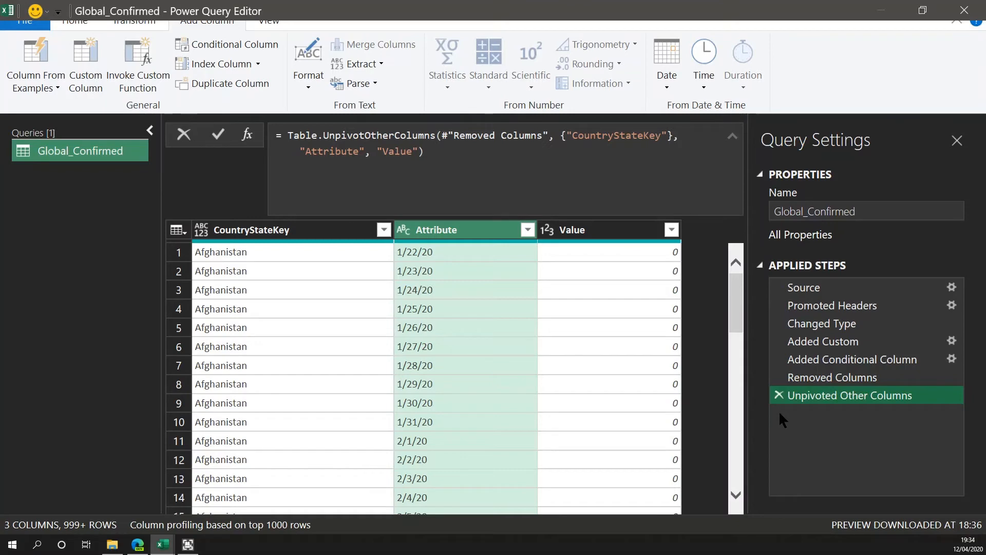
- Split the Attribute column at each occurrence of the "/" delimiter and delete the automatic type-change step that follows the split
{"action": "right_click", "coordinate": [468, 234]}
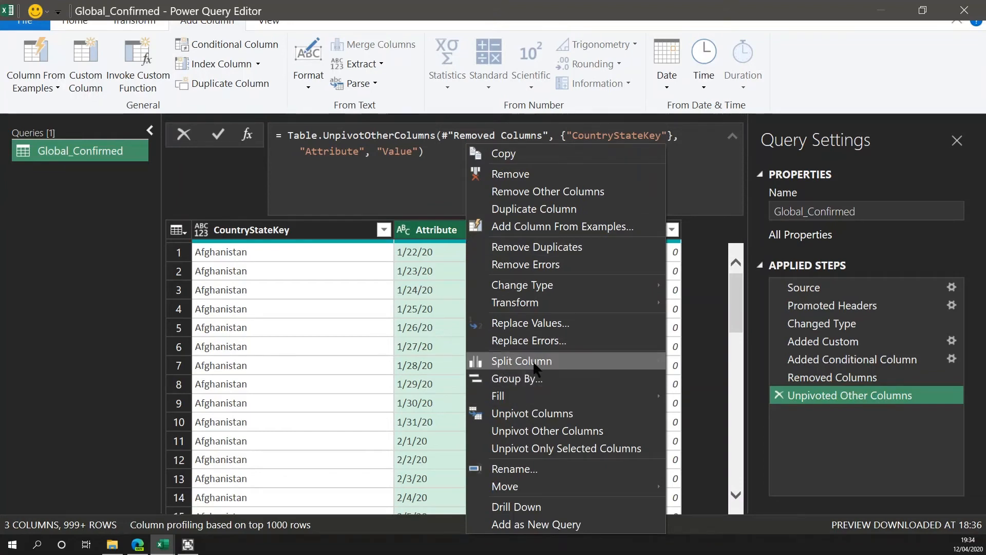
{"action": "mouse_move", "coordinate": [534, 365]}
{"action": "left_click", "coordinate": [715, 362]}
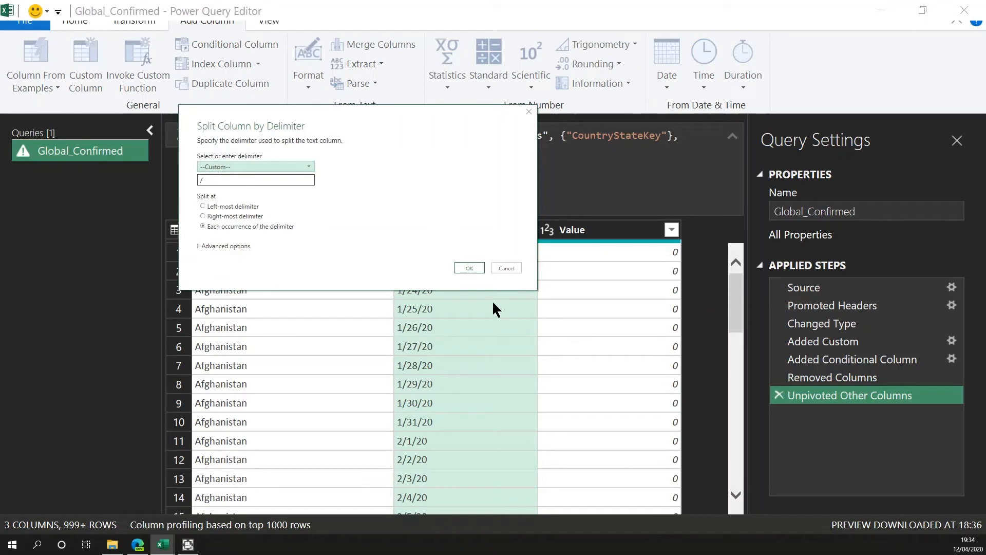
{"action": "left_click", "coordinate": [472, 266]}
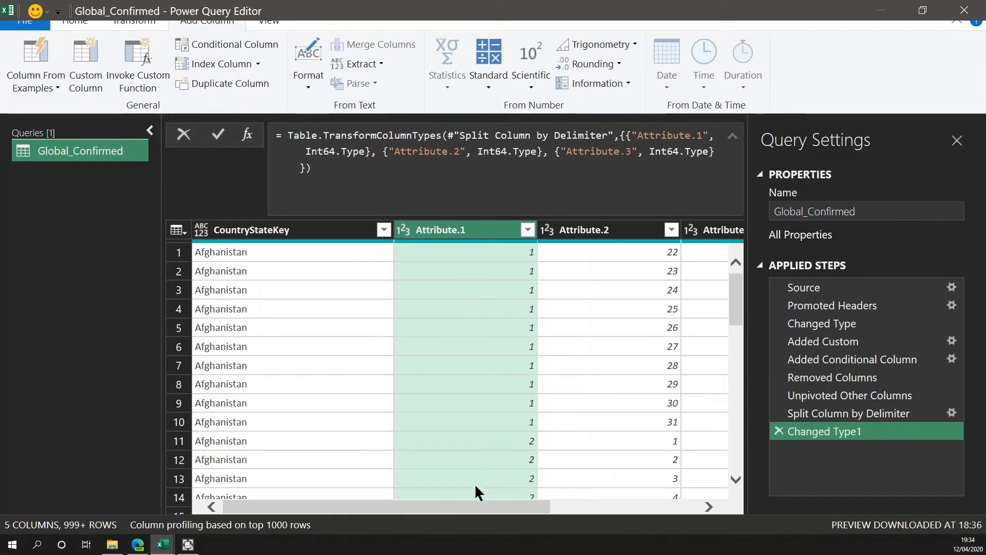
{"action": "left_click_drag", "start_coordinate": [467, 505], "coordinate": [575, 502]}
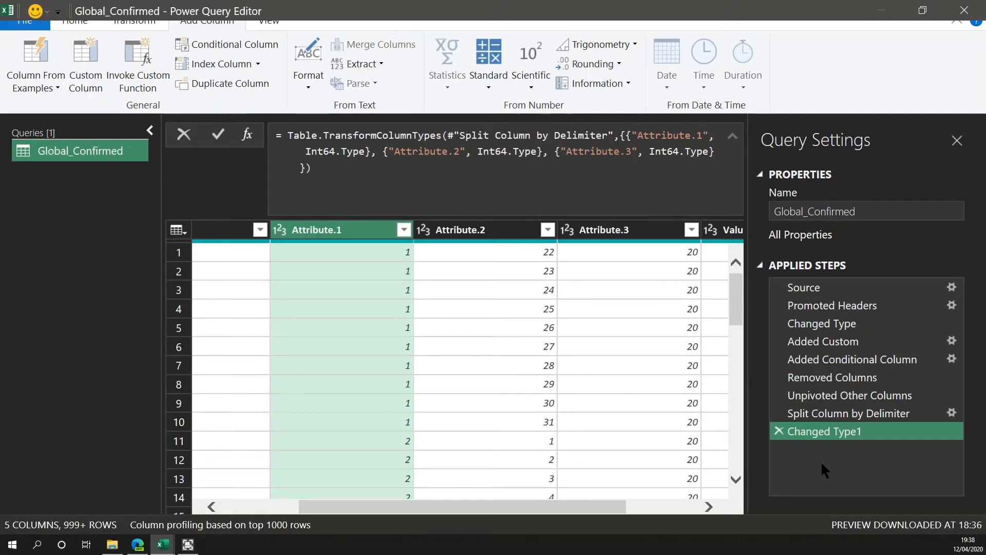
{"action": "left_click", "coordinate": [781, 432]}
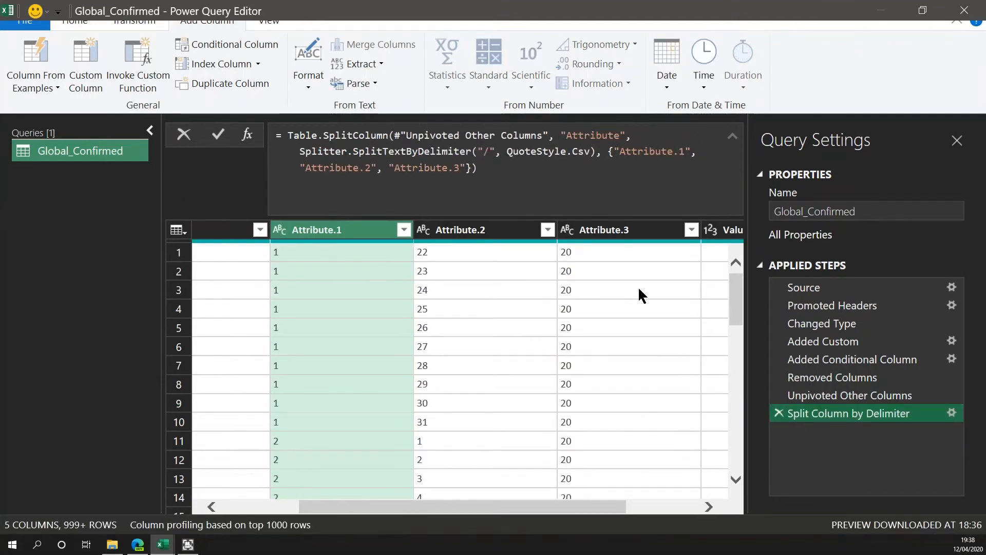
- Add the prefix 20 to the values in the Attribute.3 column
{"action": "left_click", "coordinate": [621, 230]}
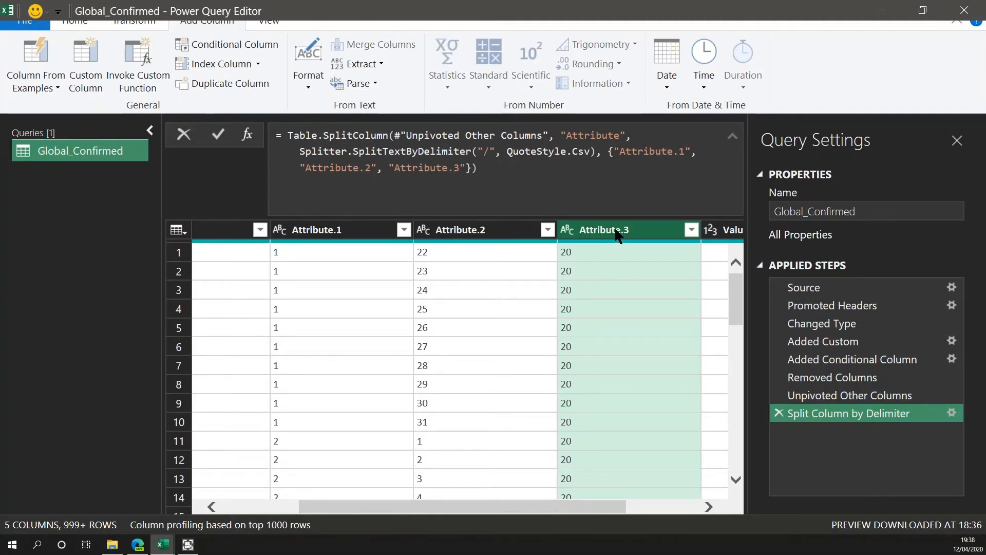
{"action": "left_click", "coordinate": [135, 25]}
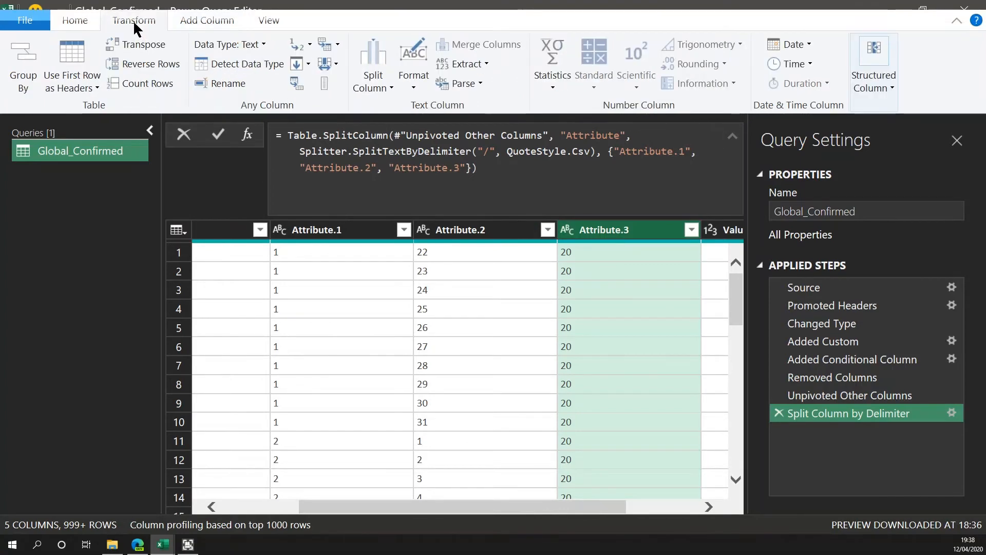
{"action": "left_click", "coordinate": [418, 78]}
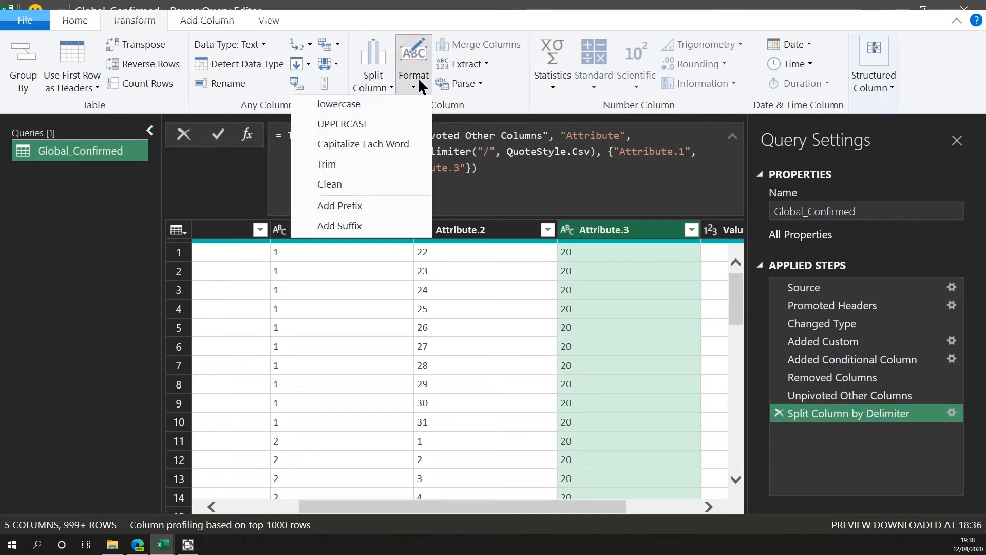
{"action": "left_click", "coordinate": [354, 205]}
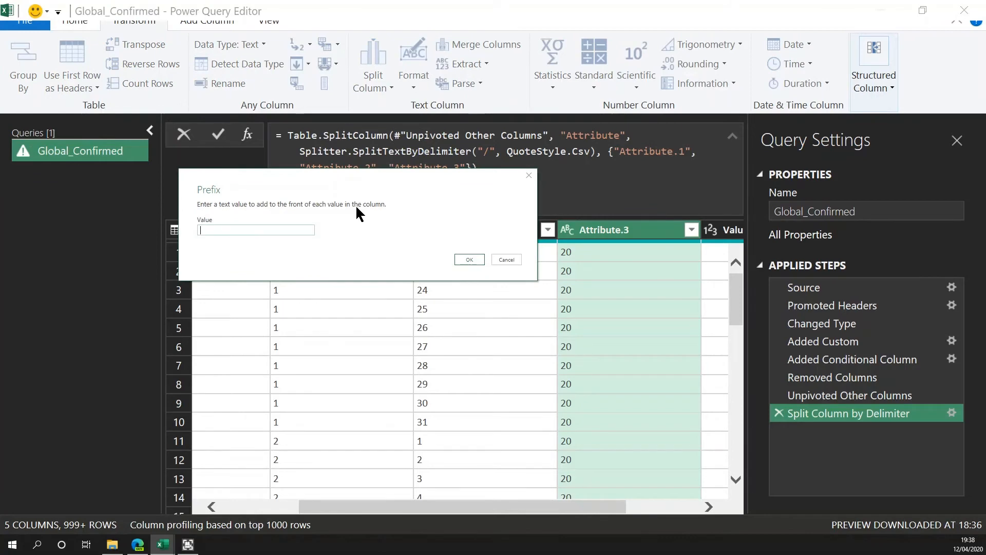
{"action": "type", "text": "20"}
{"action": "left_click", "coordinate": [461, 260]}
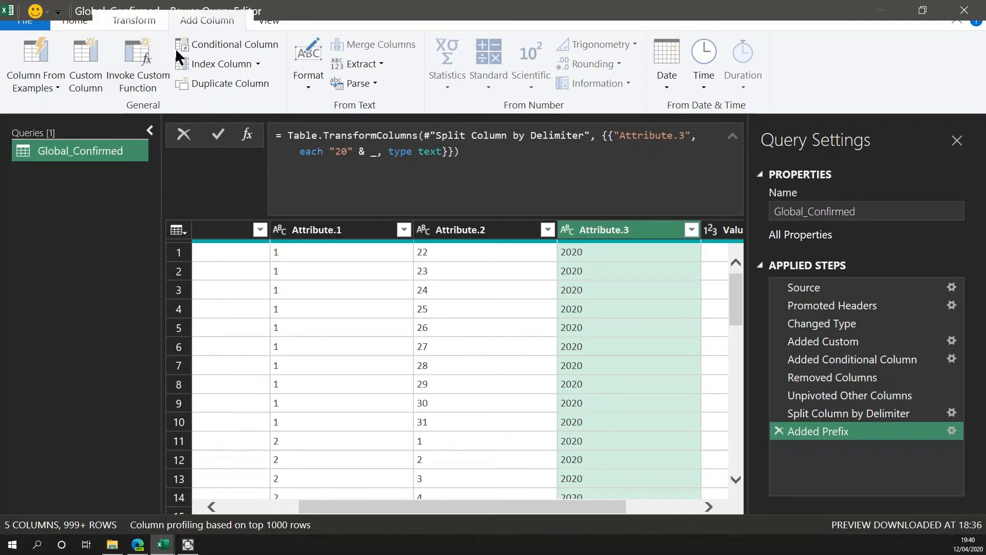
- Start a new custom column and name it DateKey
{"action": "left_click", "coordinate": [91, 48]}
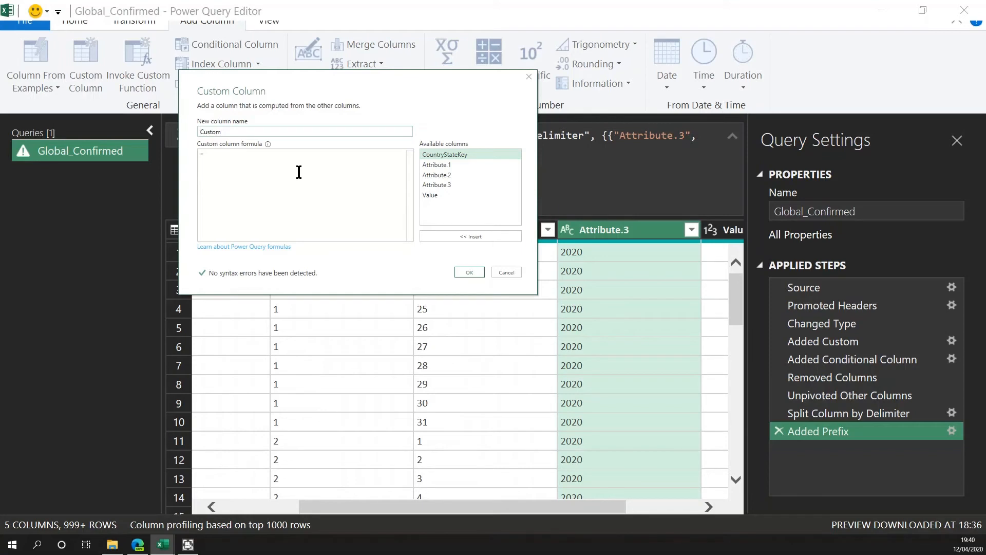
{"action": "key", "text": "ctrl+a"}
{"action": "type", "text": "DateKe"}
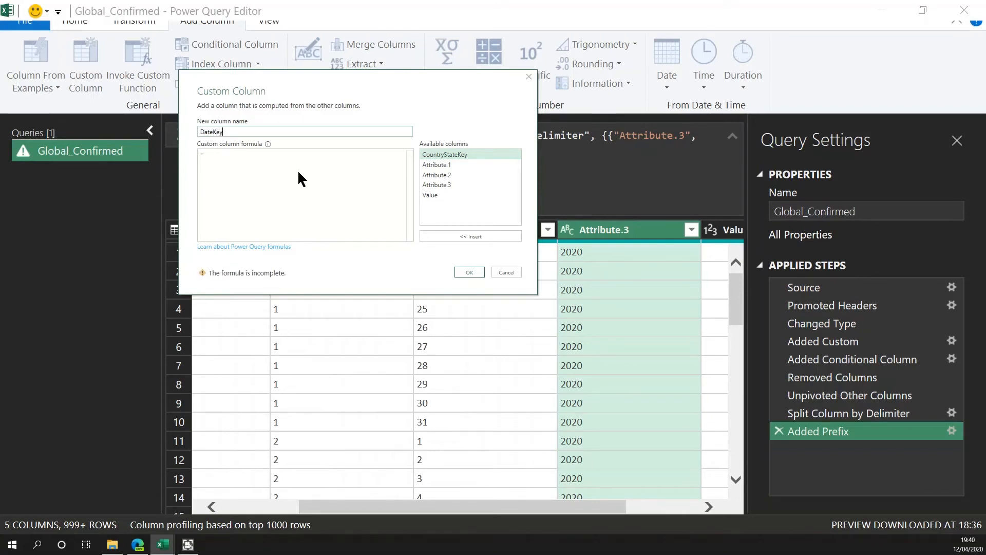
{"action": "type", "text": "y"}
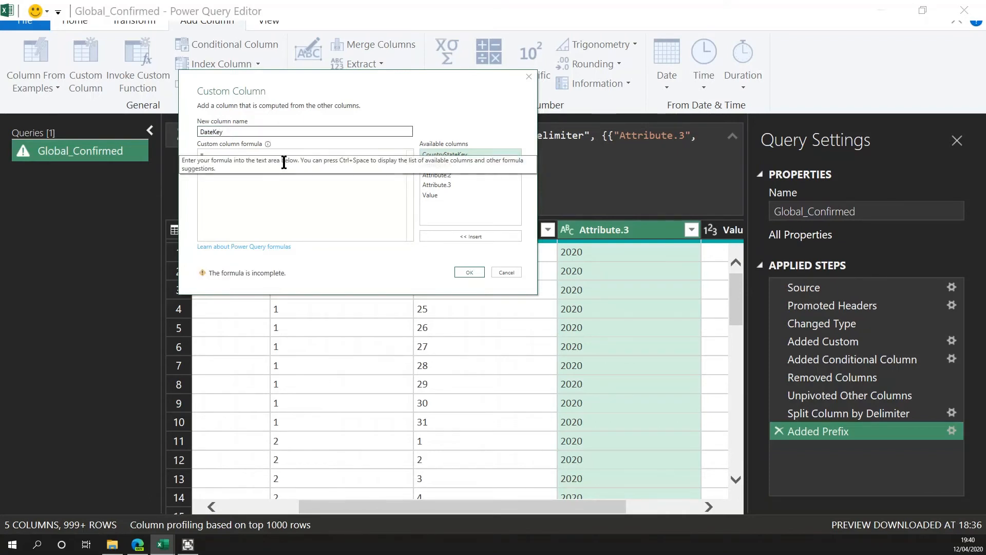
- Define the DateKey column with the formula Date.FromText([Attribute.2]&"/"&[Attribute.1]&"/"&[Attribute.3]) and create it
{"action": "left_click", "coordinate": [278, 158]}
{"action": "type", "text": "Da"}
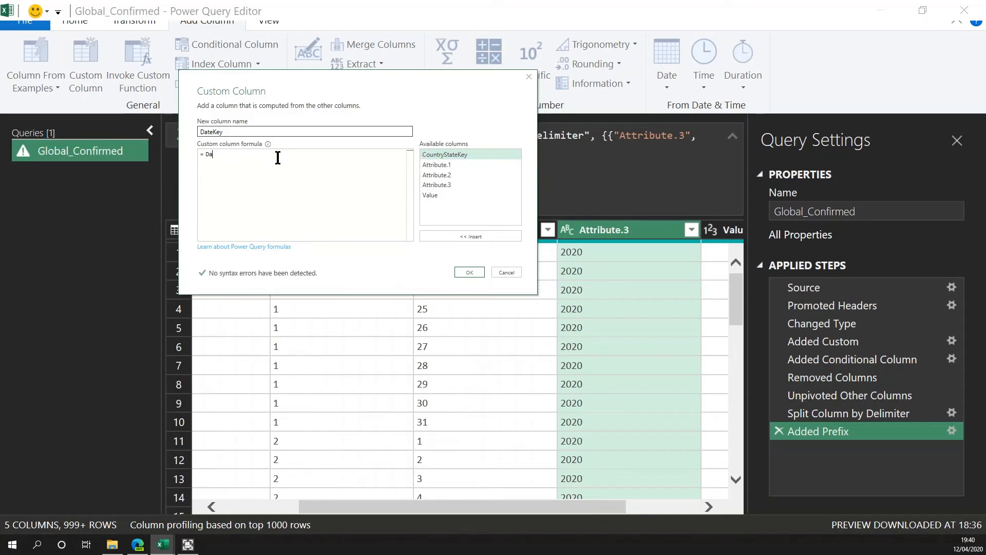
{"action": "type", "text": "te.FromTe"}
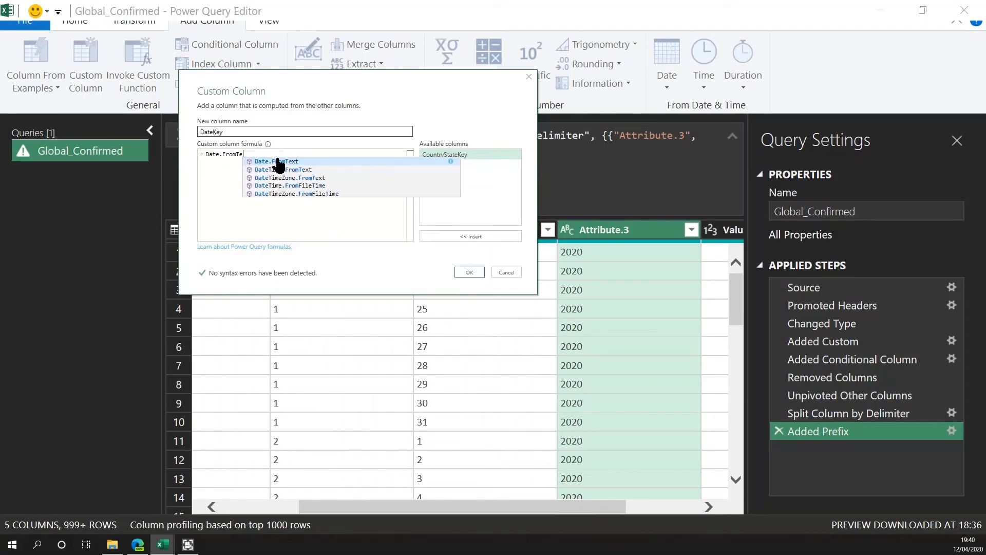
{"action": "left_click", "coordinate": [278, 162]}
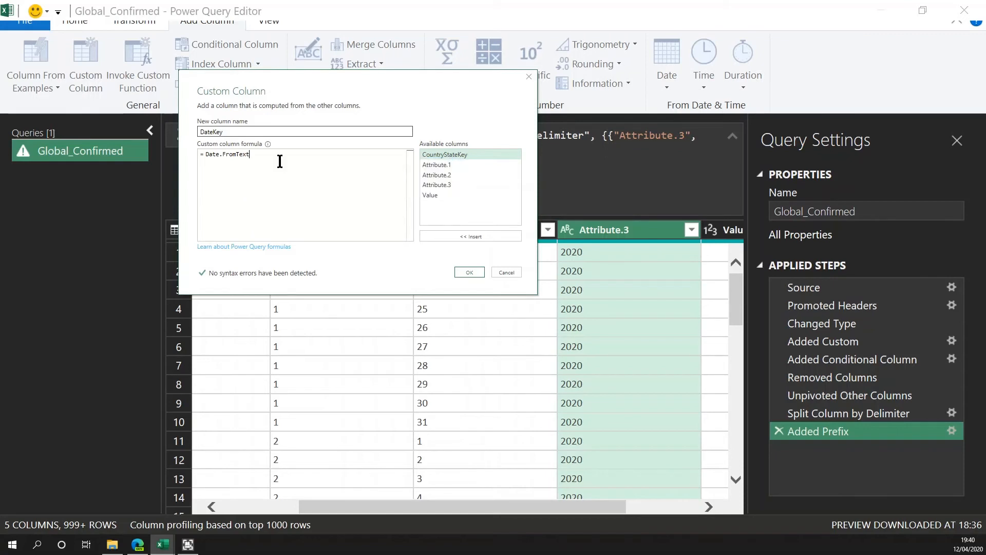
{"action": "type", "text": "("}
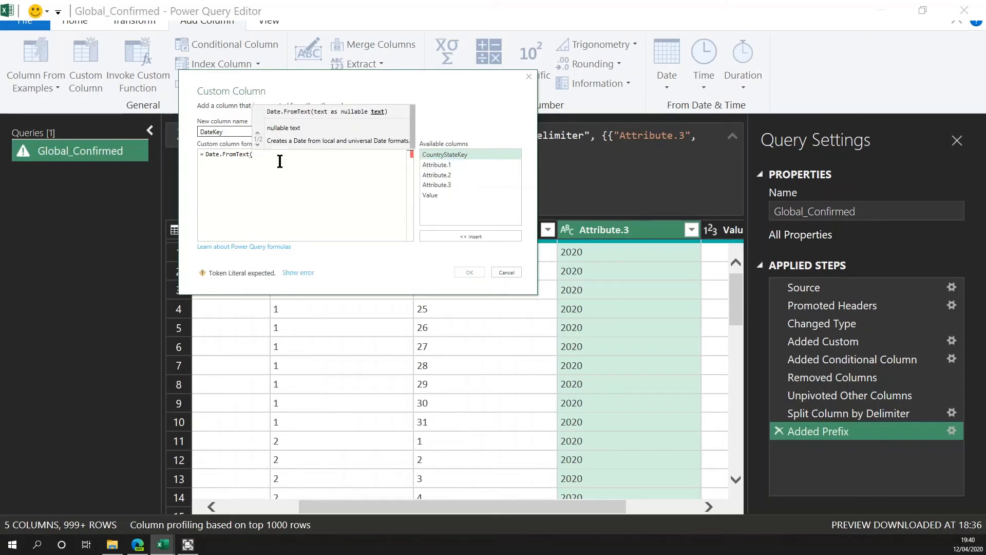
{"action": "double_click", "coordinate": [452, 176]}
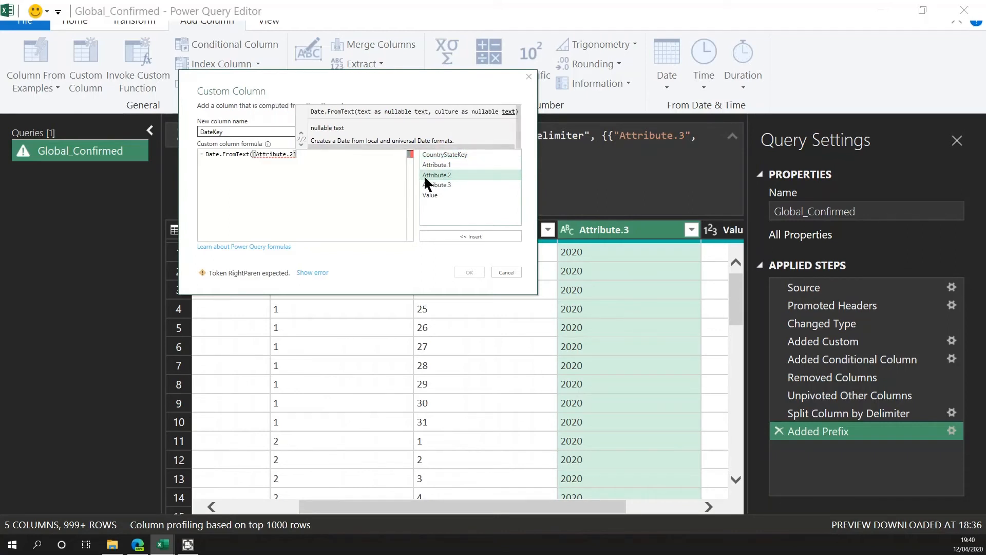
{"action": "type", "text": "&\"/\""}
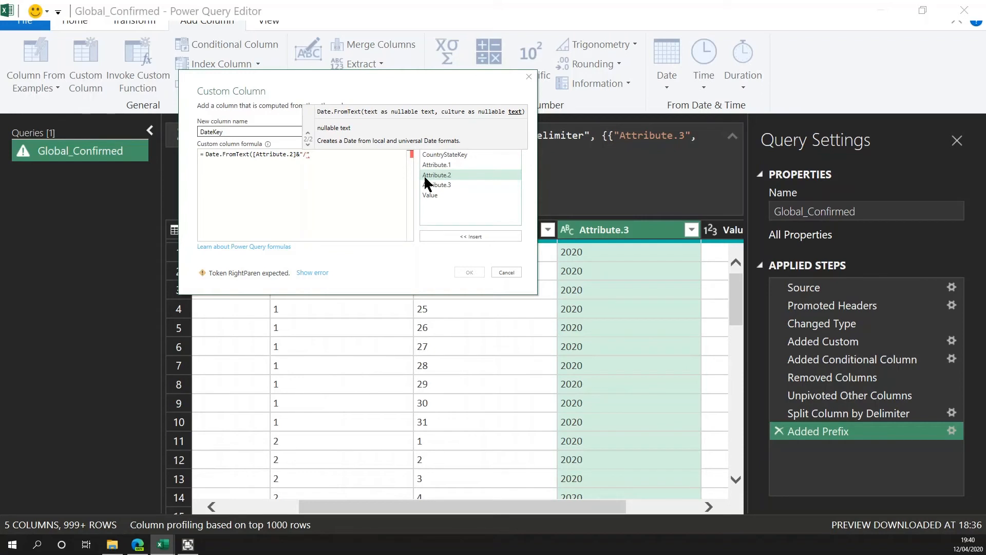
{"action": "type", "text": "&"}
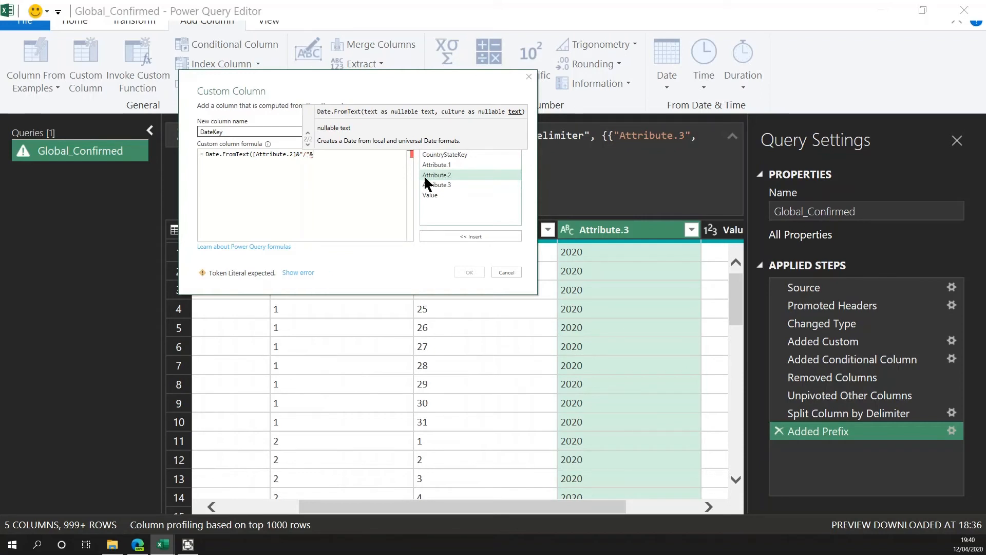
{"action": "double_click", "coordinate": [434, 165]}
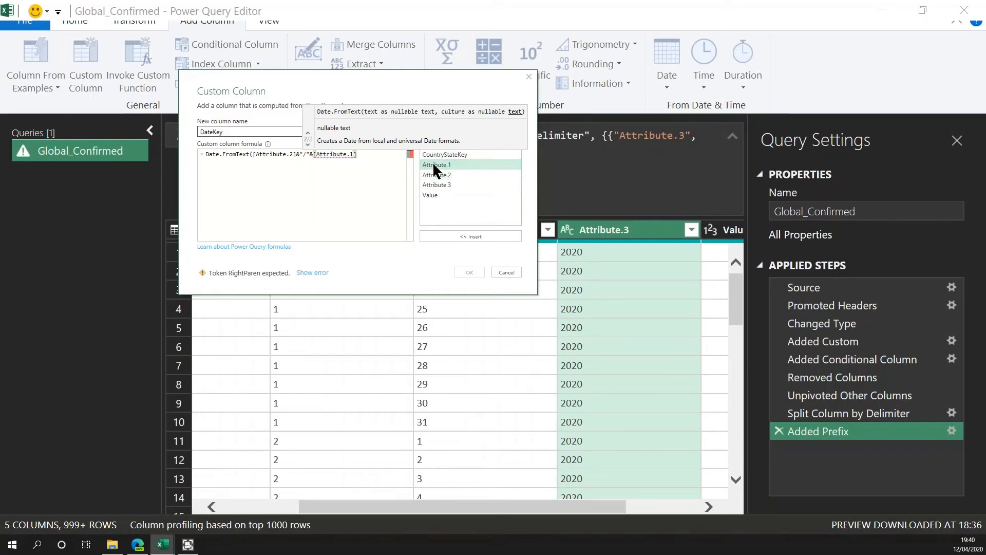
{"action": "type", "text": "&\"/\""}
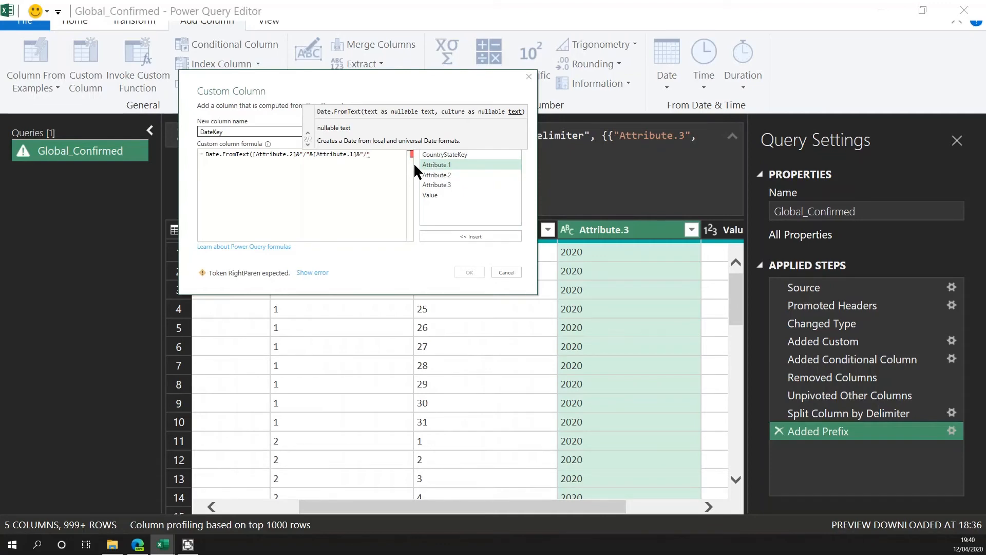
{"action": "type", "text": "&"}
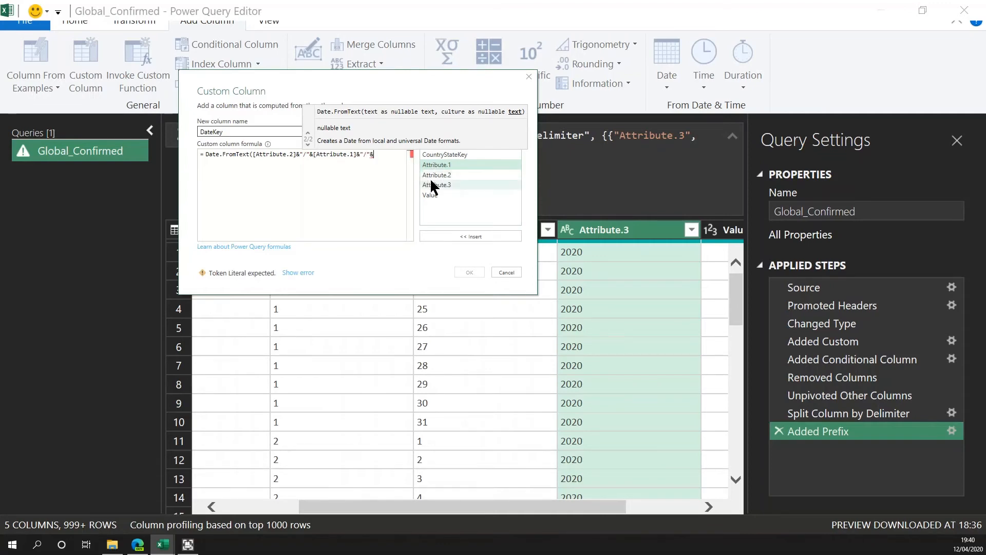
{"action": "left_click", "coordinate": [430, 185]}
{"action": "double_click", "coordinate": [431, 185]}
{"action": "type", "text": ")"}
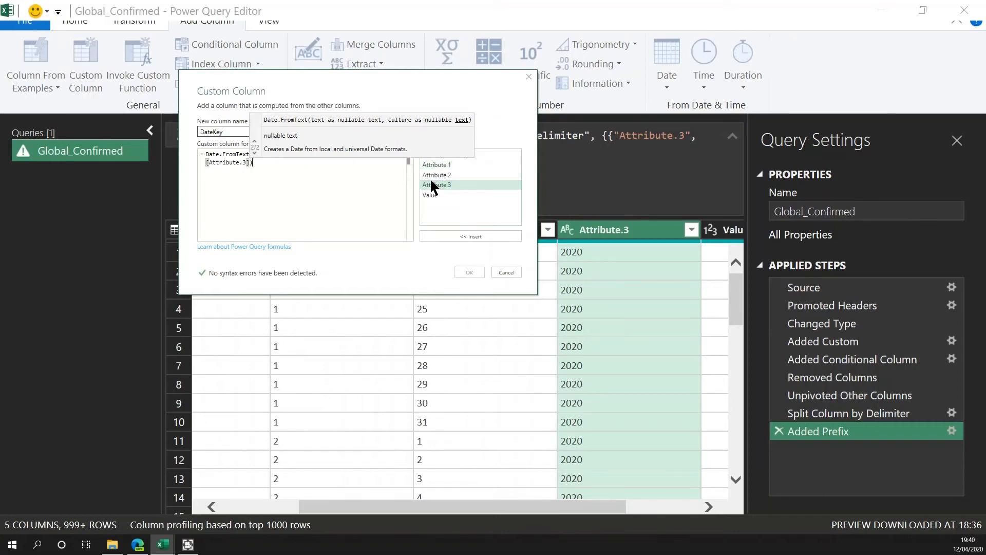
{"action": "left_click", "coordinate": [460, 272]}
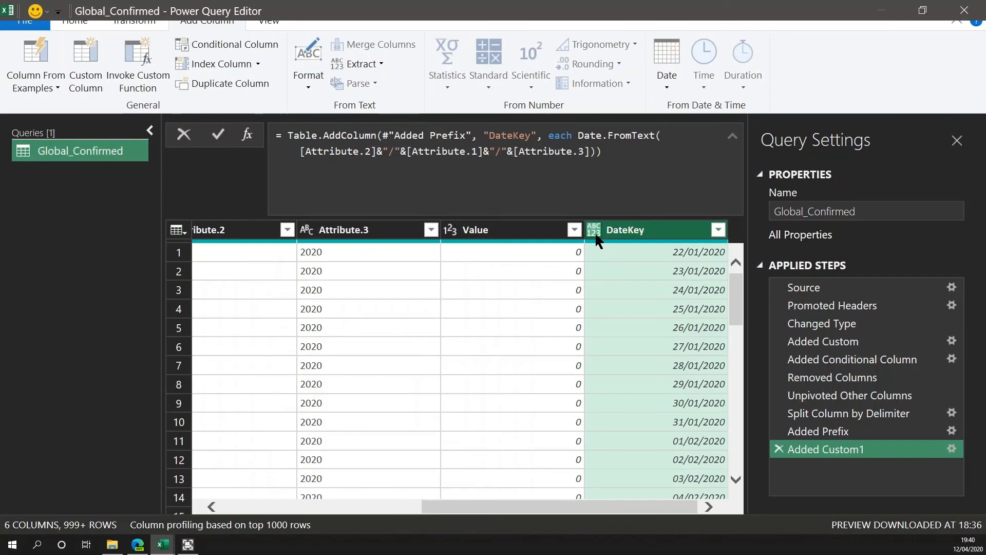
- Set the DateKey column's data type to Date and remove the columns Attribute.1, Attribute.2 and Attribute.3
{"action": "left_click", "coordinate": [597, 236]}
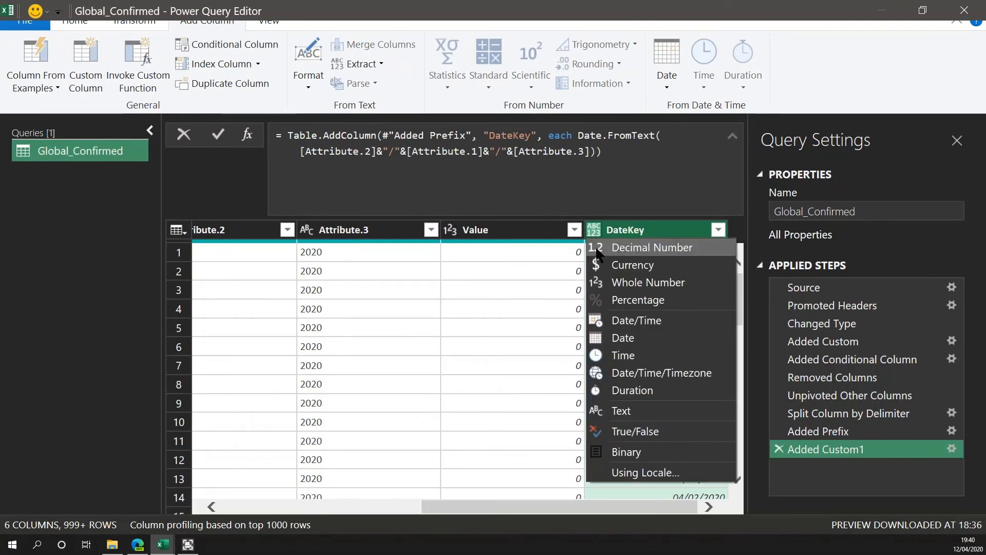
{"action": "left_click", "coordinate": [624, 338]}
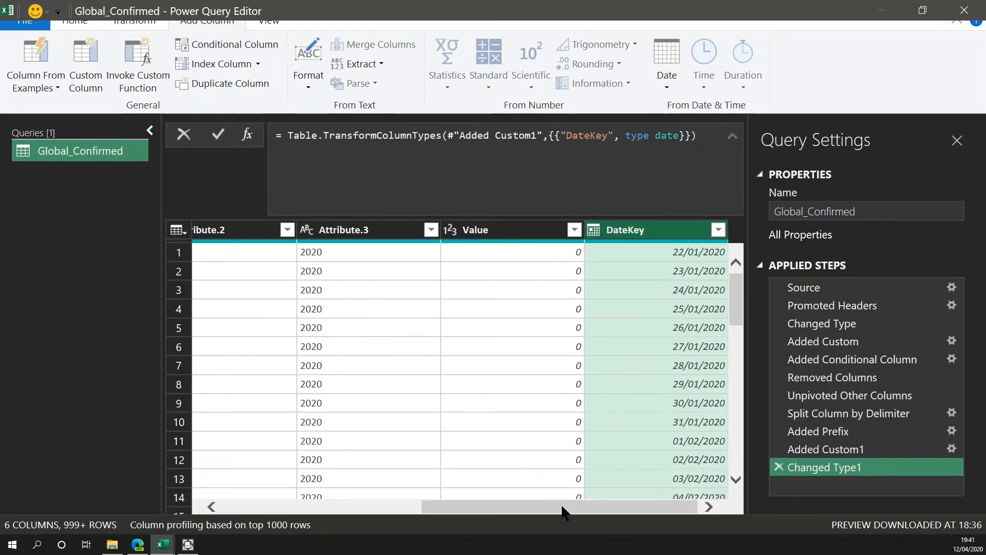
{"action": "left_click_drag", "start_coordinate": [564, 511], "coordinate": [432, 511]}
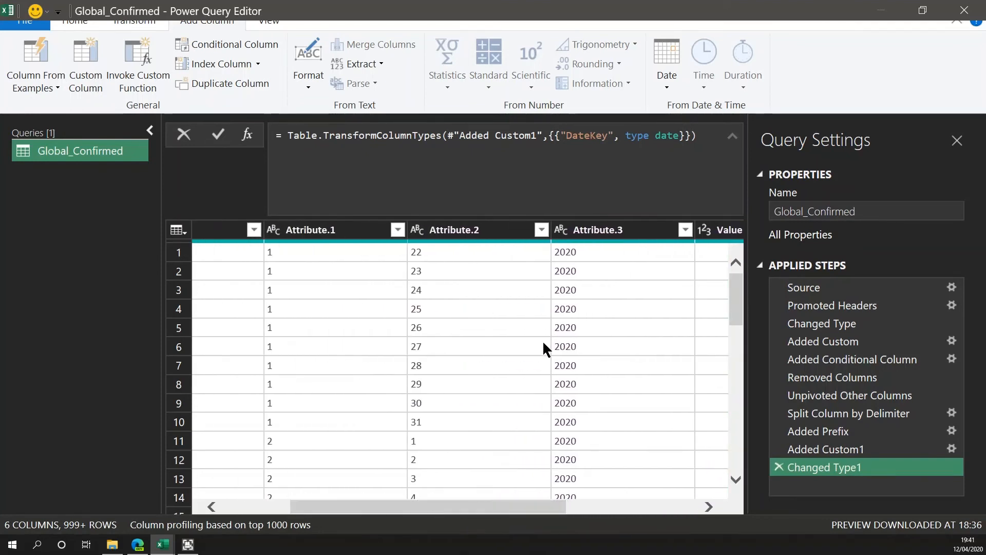
{"action": "left_click", "coordinate": [597, 233]}
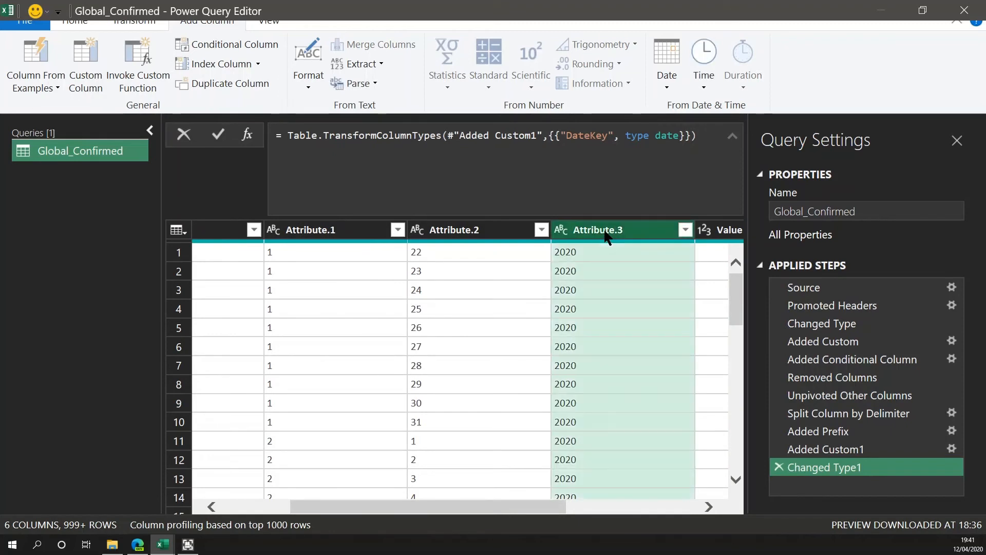
{"action": "left_click", "coordinate": [358, 236], "text": "shift"}
{"action": "right_click", "coordinate": [361, 235]}
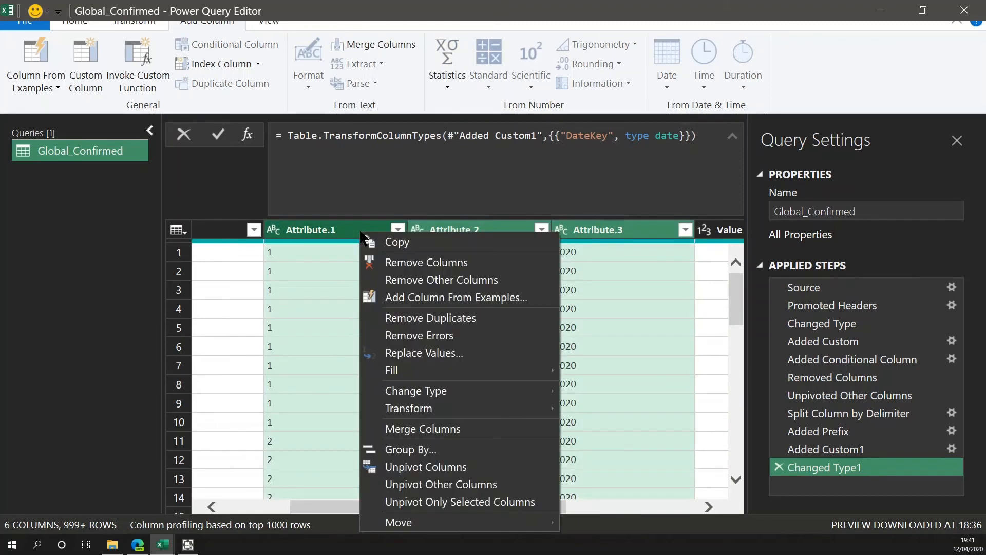
{"action": "left_click", "coordinate": [427, 263]}
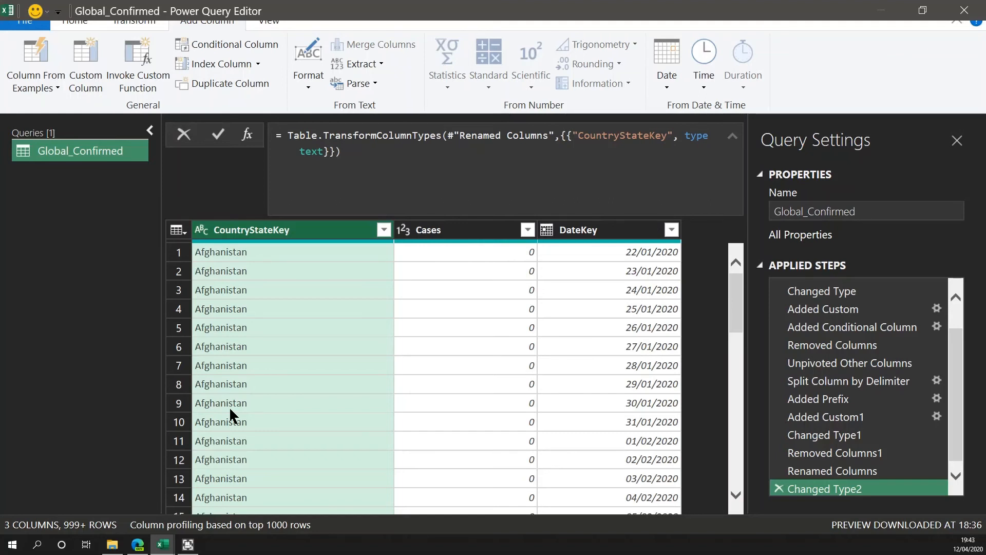
- Close the query editor and load the query as a table at $A$1 of the existing worksheet, adding it to the Data Model
{"action": "left_click", "coordinate": [36, 27]}
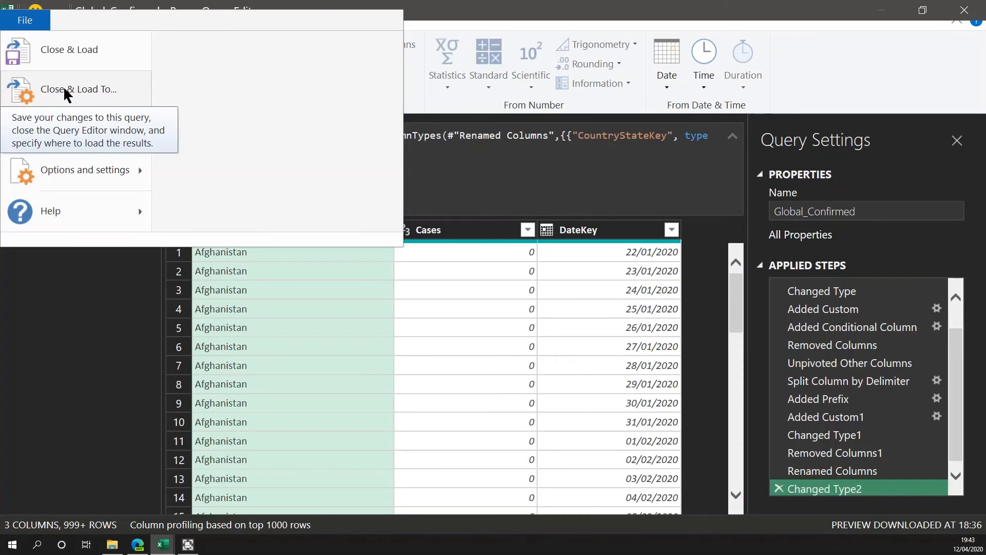
{"action": "left_click", "coordinate": [66, 91]}
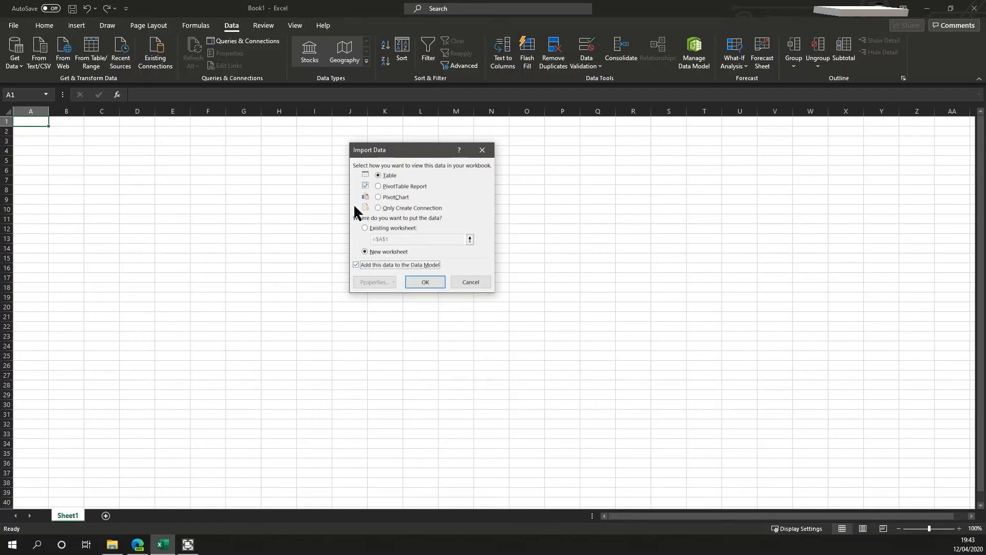
{"action": "left_click", "coordinate": [379, 228]}
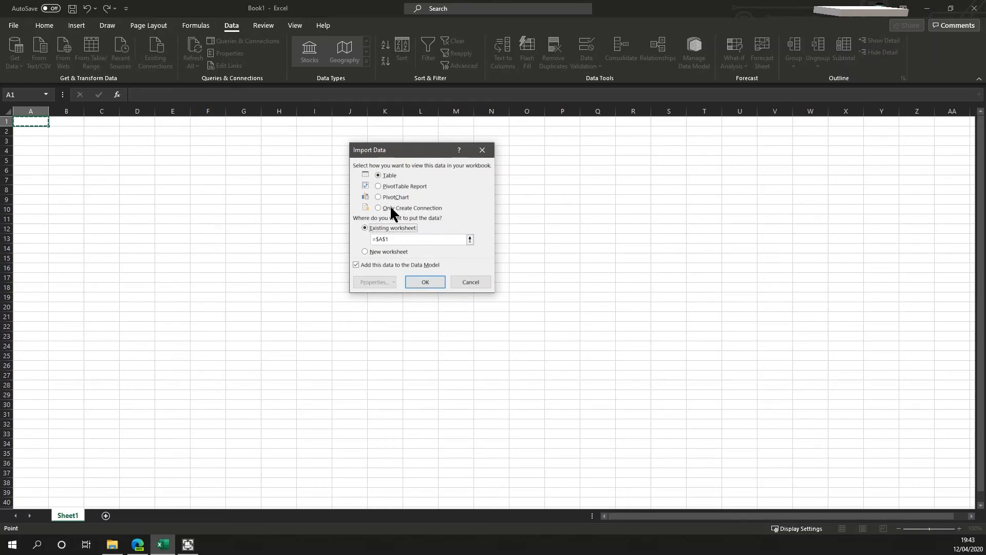
{"action": "left_click", "coordinate": [431, 278]}
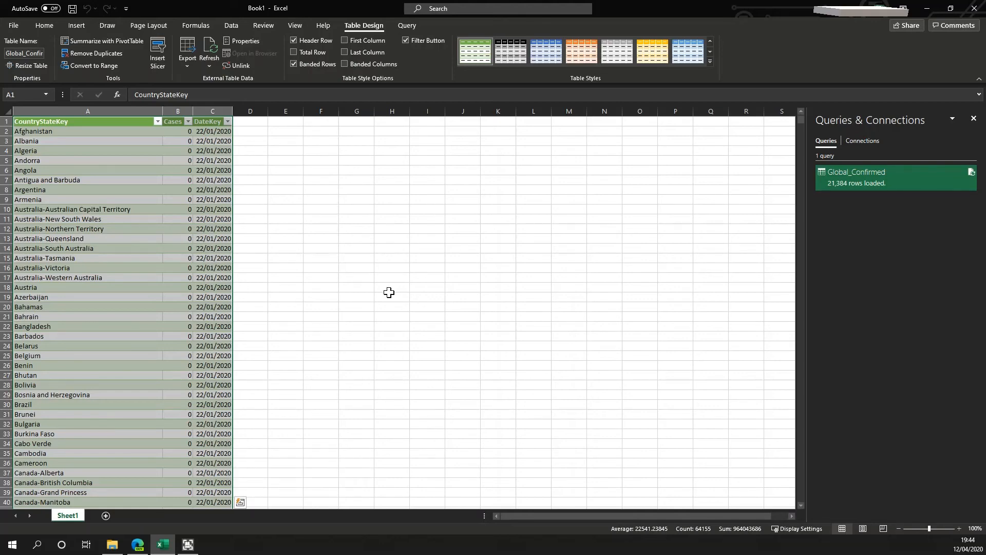
- Refresh all of the workbook's data connections
{"action": "left_click", "coordinate": [207, 66]}
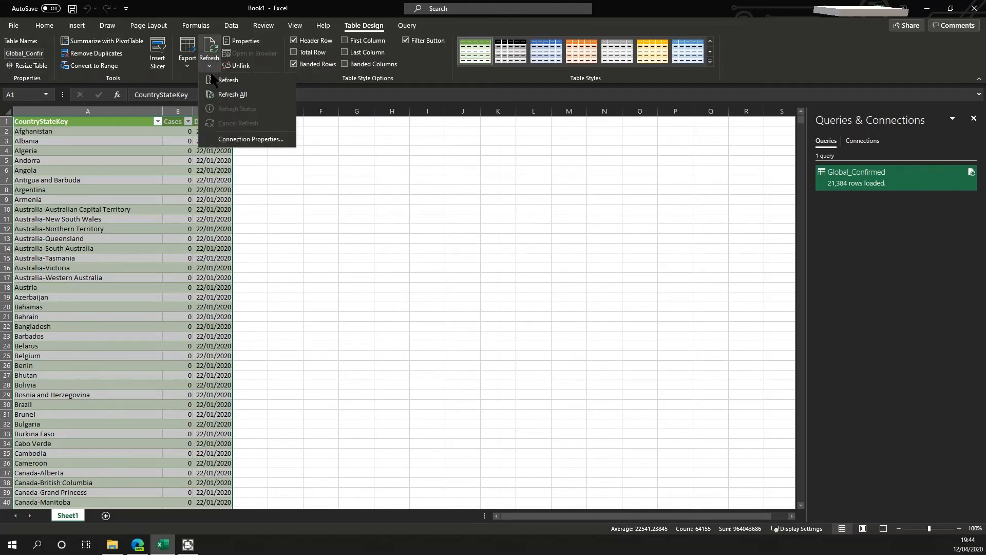
{"action": "left_click", "coordinate": [221, 97]}
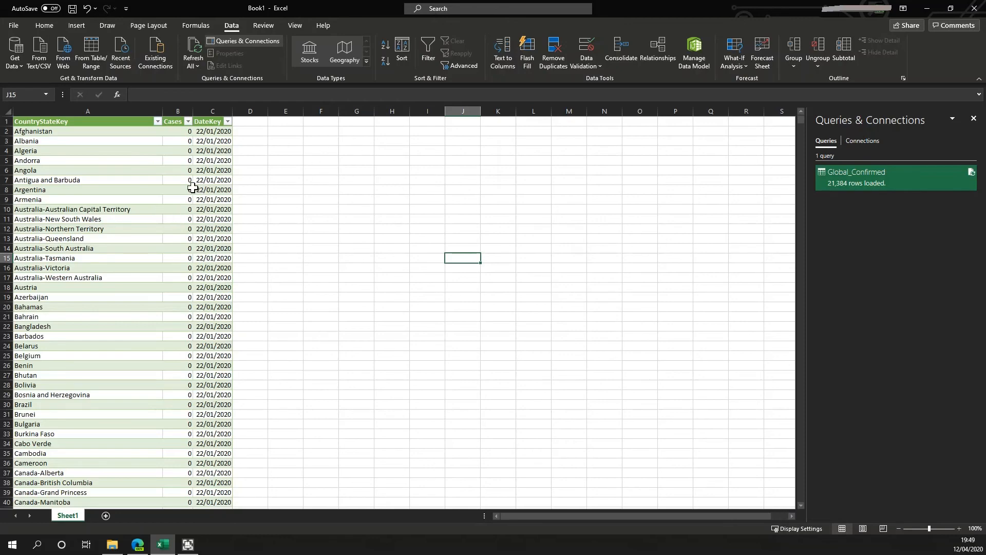
- Create a PivotTable from the Global_Confirmed table on the existing worksheet at Sheet1!$M$6
{"action": "left_click", "coordinate": [156, 169]}
{"action": "left_click", "coordinate": [363, 25]}
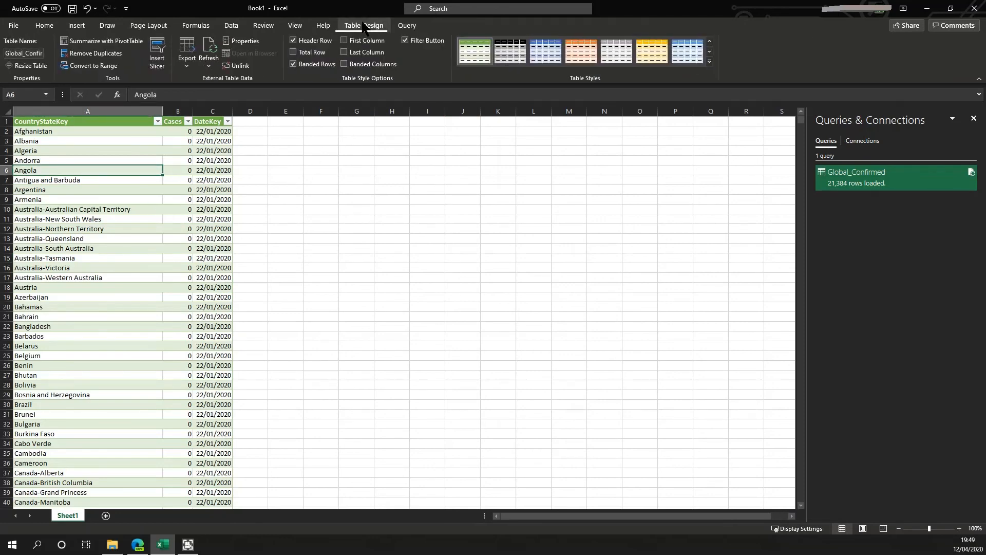
{"action": "left_click", "coordinate": [102, 41]}
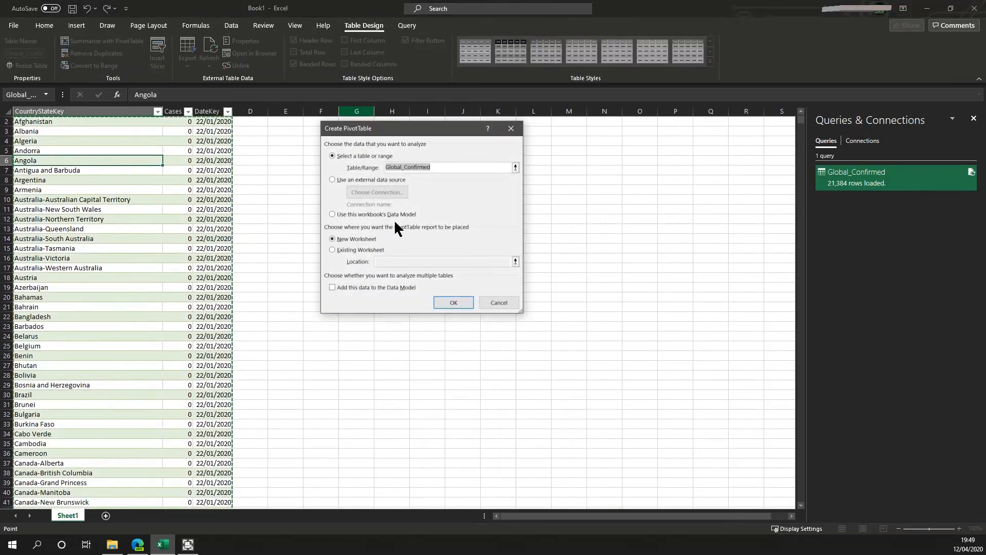
{"action": "left_click", "coordinate": [359, 250]}
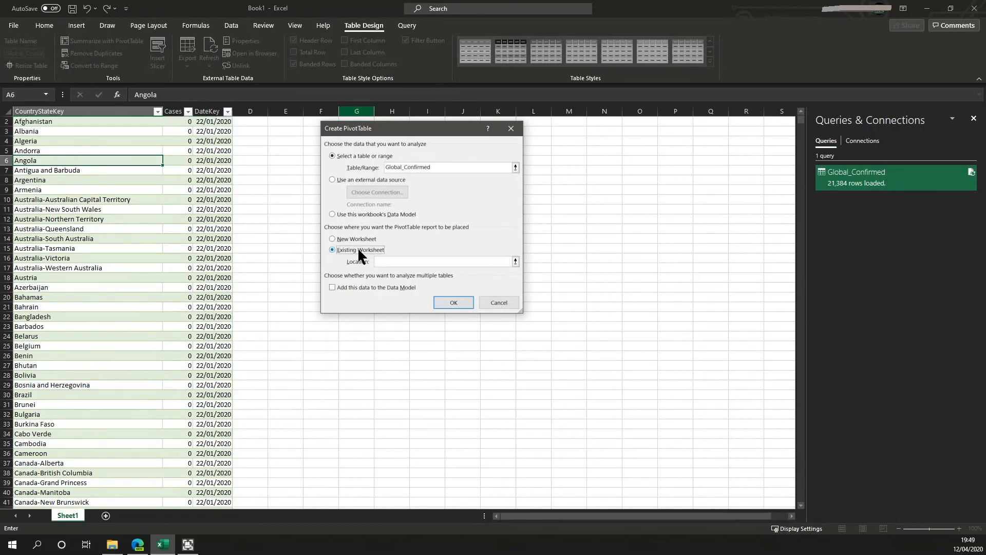
{"action": "left_click", "coordinate": [515, 261]}
{"action": "left_click", "coordinate": [554, 159]}
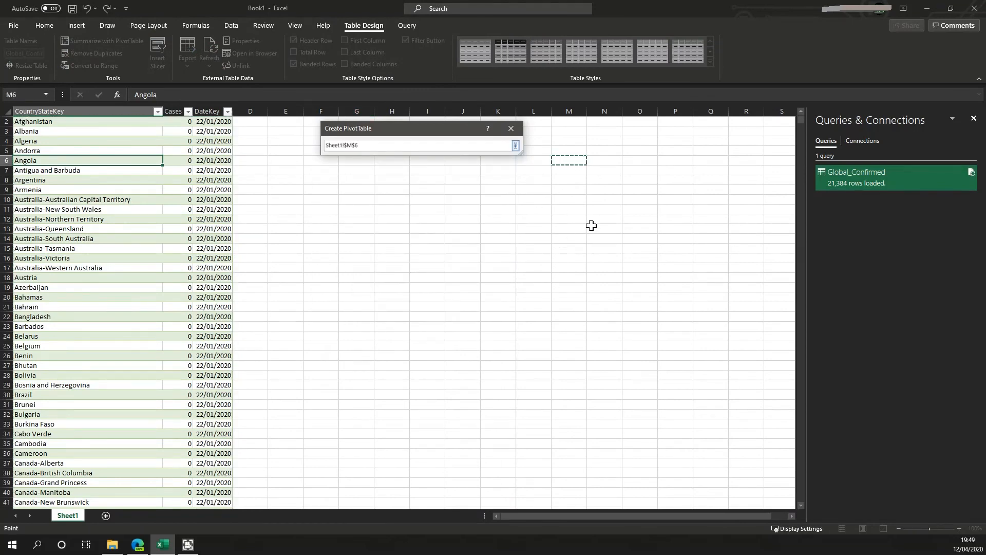
{"action": "left_click", "coordinate": [515, 145]}
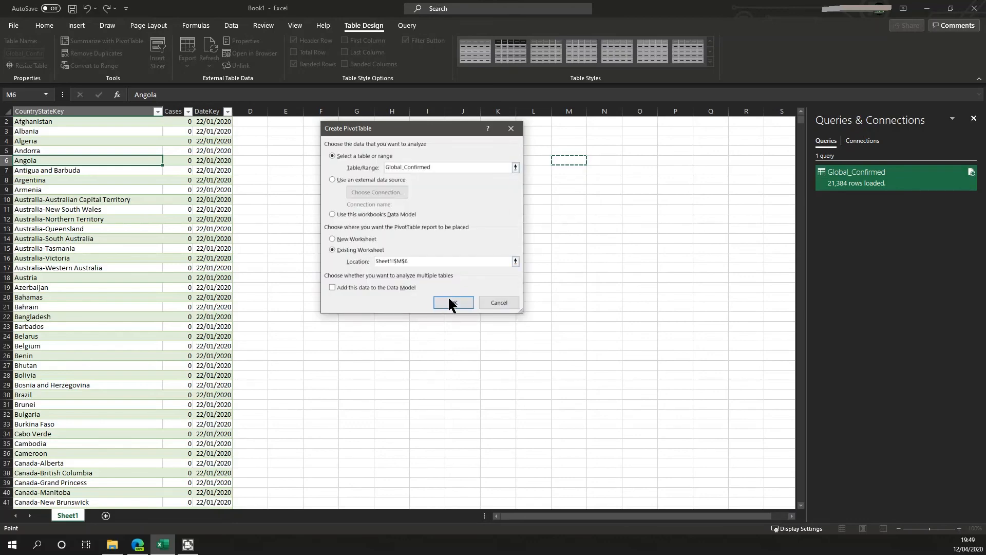
{"action": "left_click", "coordinate": [451, 302]}
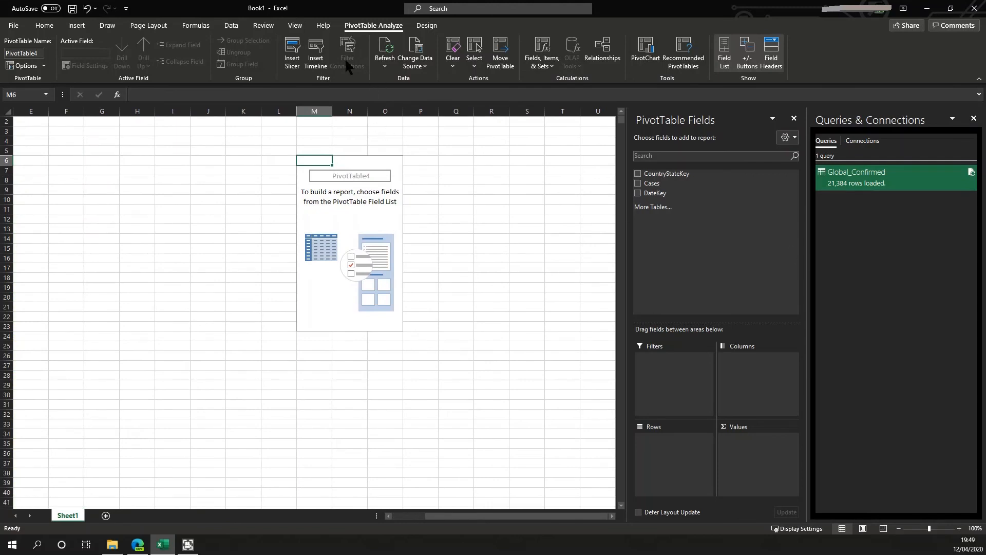
- Insert a slicer for the CountryStateKey field of the PivotTable
{"action": "left_click", "coordinate": [292, 47]}
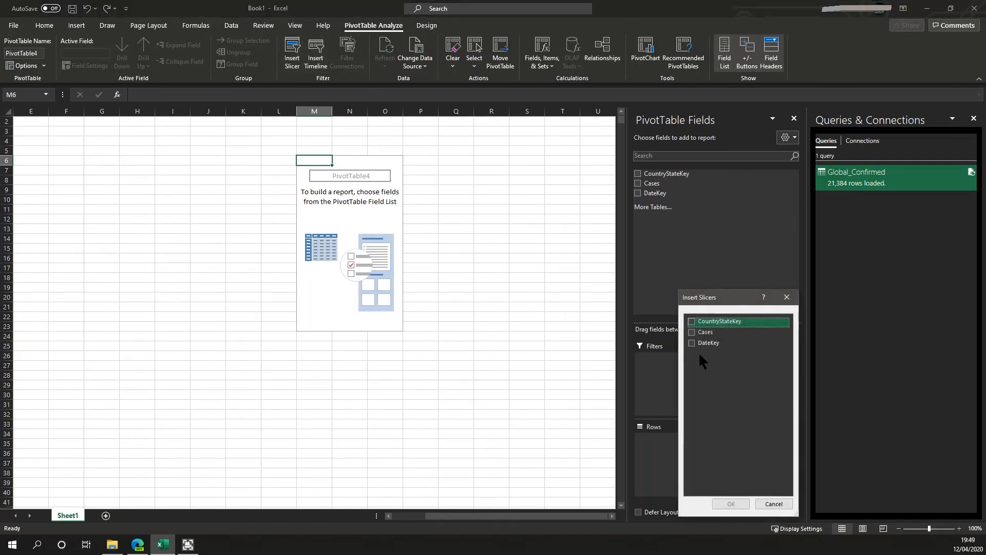
{"action": "left_click", "coordinate": [691, 322]}
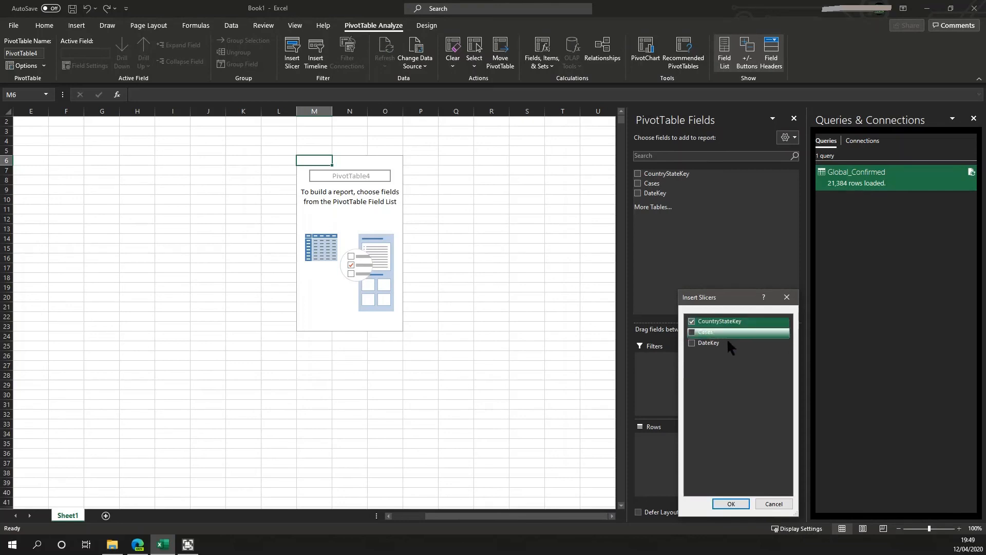
{"action": "left_click", "coordinate": [730, 503]}
- Place the CountryStateKey slicer over columns F to H, enable multi-select and lengthen it to about 15.7 cm
{"action": "left_click_drag", "start_coordinate": [304, 254], "coordinate": [92, 149]}
{"action": "left_click", "coordinate": [134, 148]}
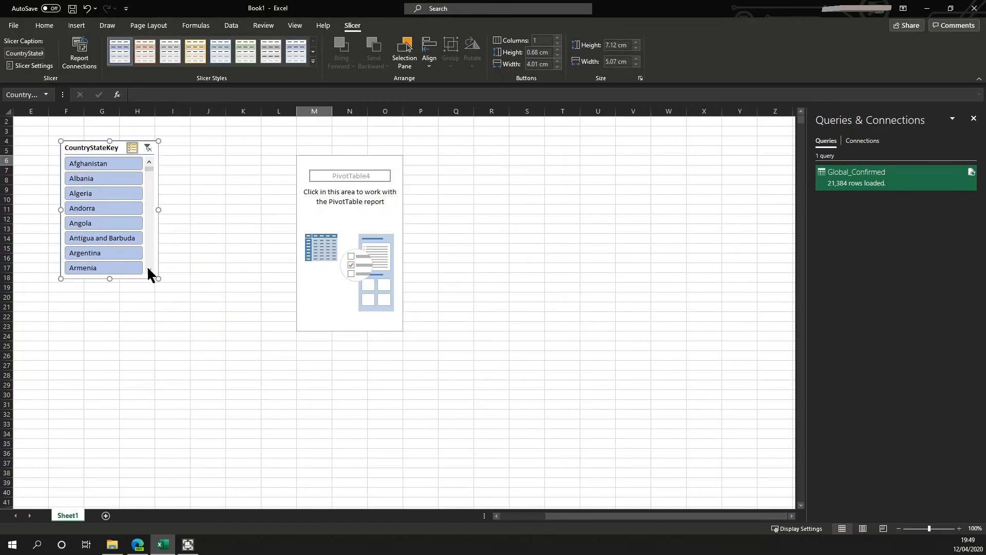
{"action": "left_click_drag", "start_coordinate": [107, 279], "coordinate": [108, 444]}
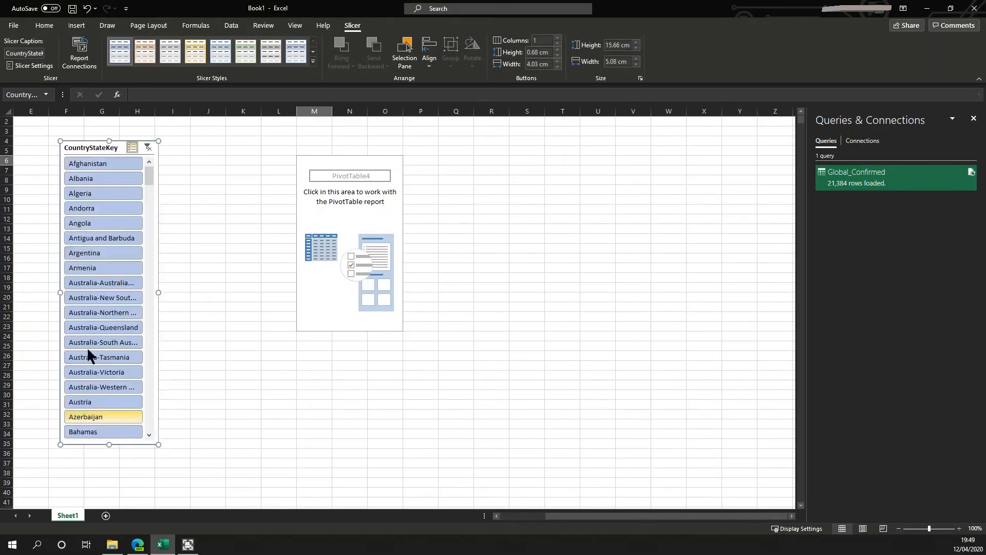
- Filter the CountryStateKey slicer to United Kingdom only and leave multi-select enabled
{"action": "scroll", "coordinate": [97, 317], "scroll_direction": "down", "scroll_amount": 6}
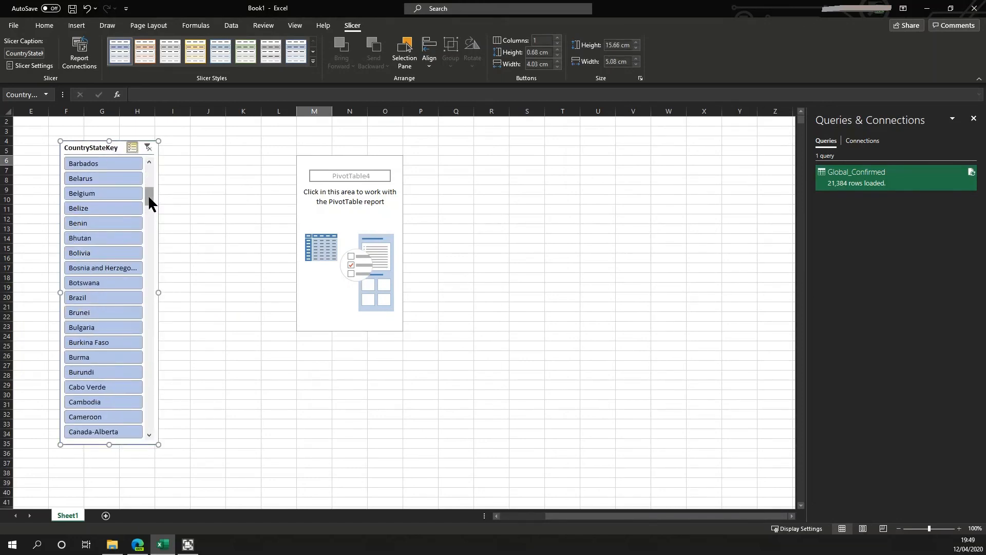
{"action": "left_click_drag", "start_coordinate": [150, 194], "coordinate": [150, 405]}
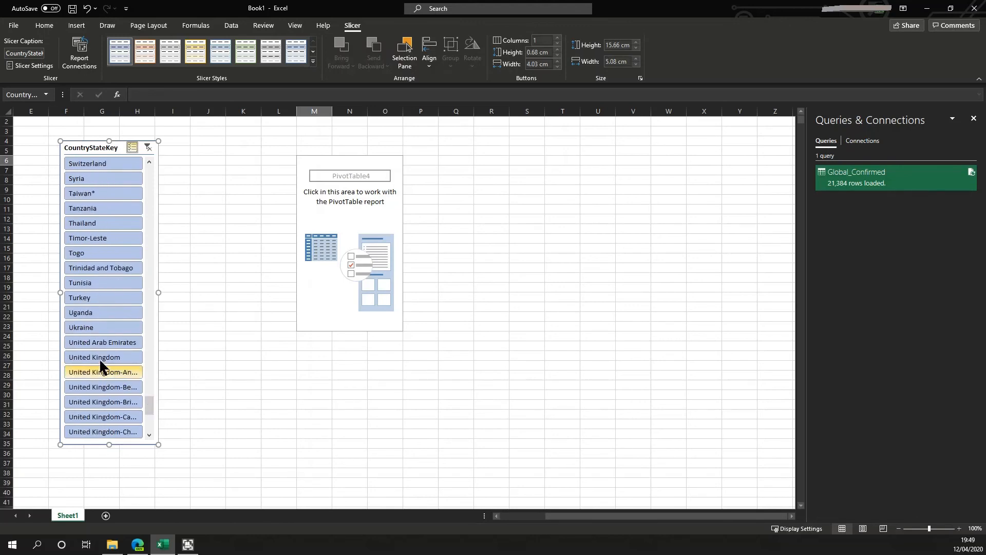
{"action": "left_click", "coordinate": [103, 357]}
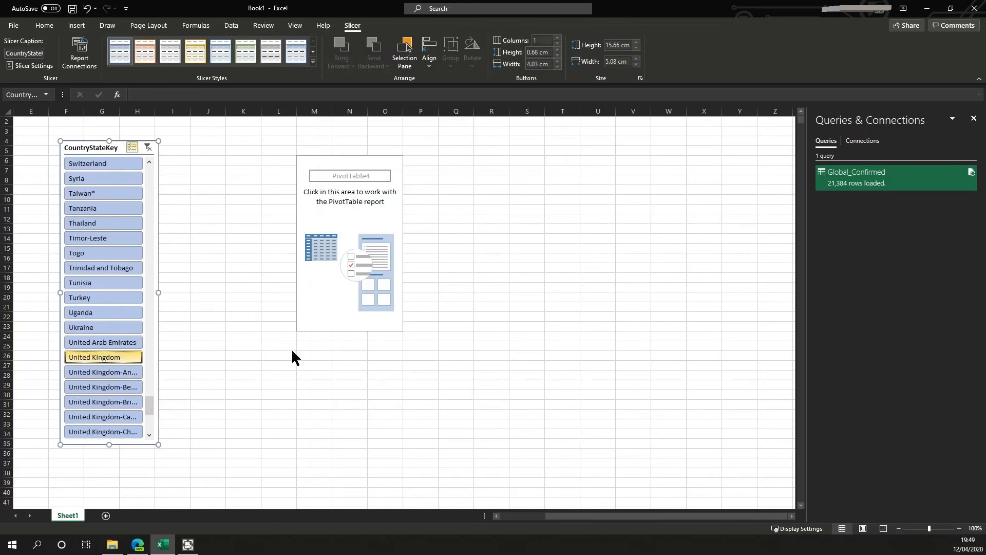
{"action": "left_click", "coordinate": [147, 148]}
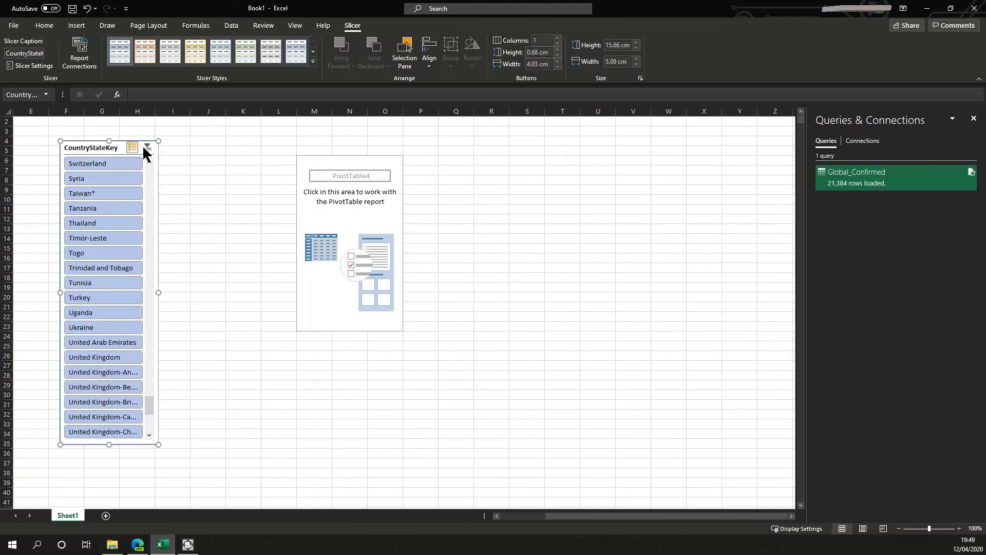
{"action": "left_click", "coordinate": [131, 148]}
{"action": "left_click", "coordinate": [102, 358]}
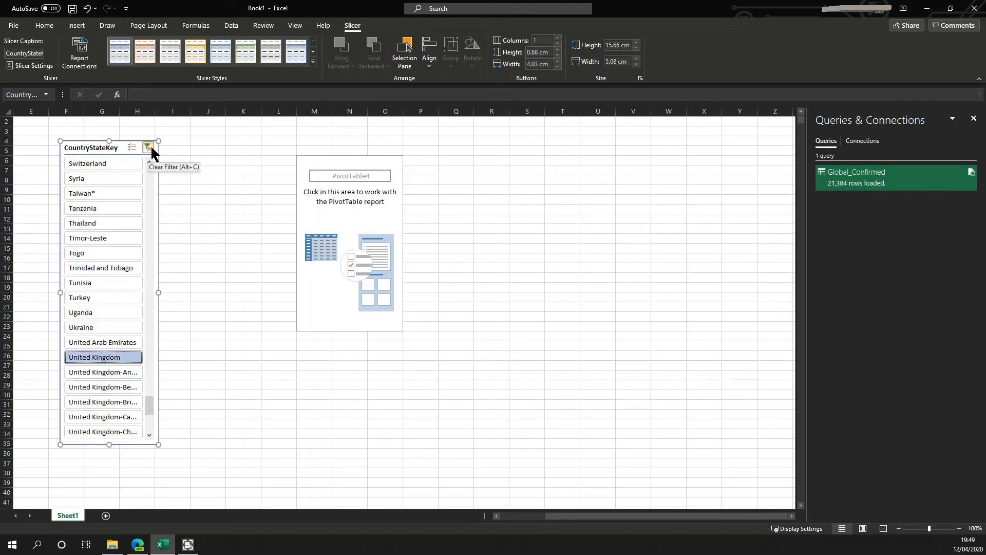
{"action": "left_click", "coordinate": [132, 147]}
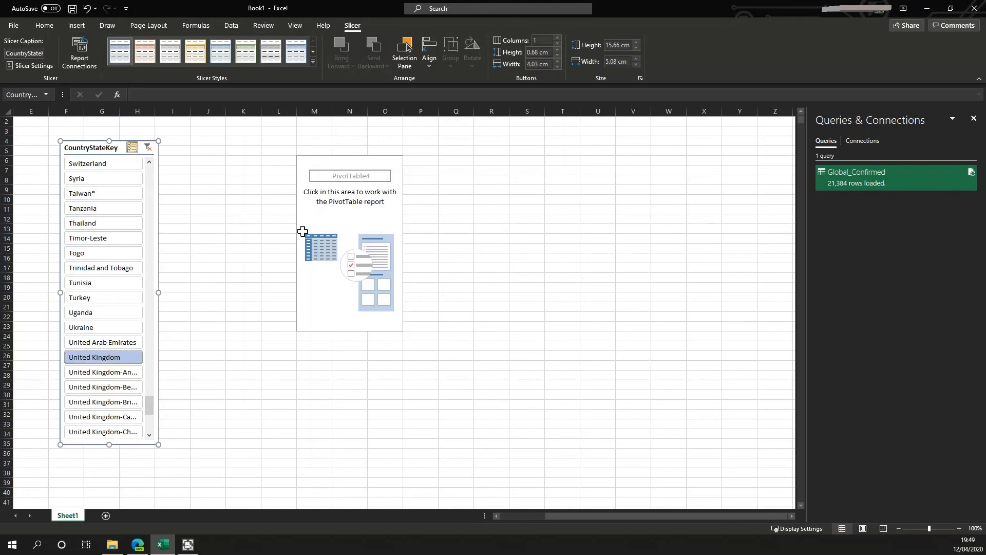
- Lay out the PivotTable with CountryStateKey as columns, the sum of Cases as values and DateKey as rows, without the Months grouping
{"action": "left_click", "coordinate": [309, 206]}
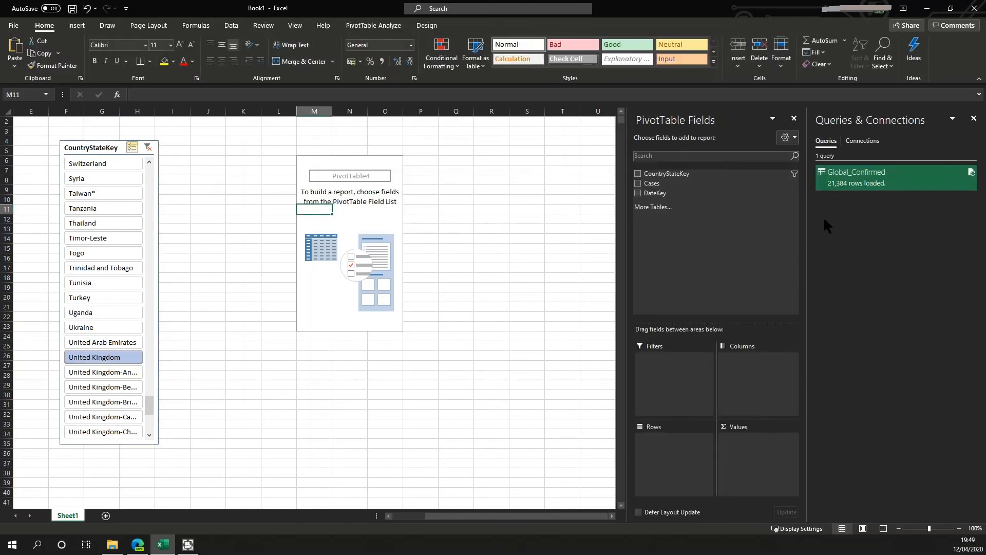
{"action": "left_click_drag", "start_coordinate": [658, 174], "coordinate": [761, 363]}
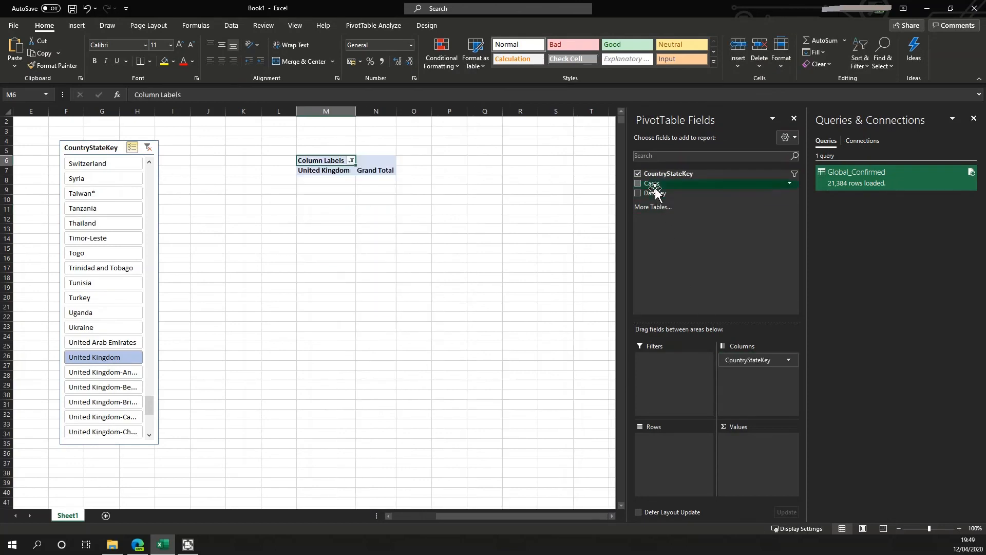
{"action": "left_click_drag", "start_coordinate": [655, 191], "coordinate": [747, 458]}
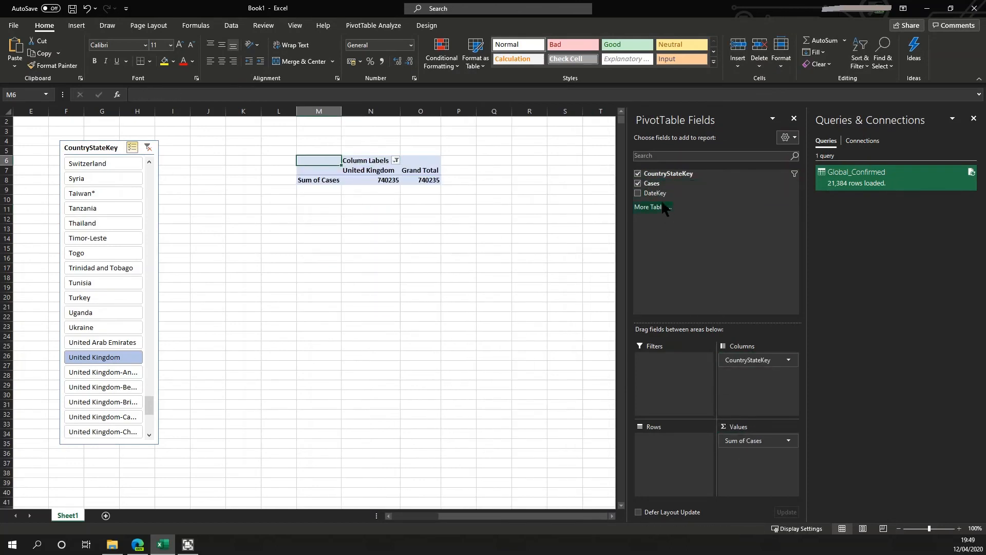
{"action": "left_click_drag", "start_coordinate": [658, 193], "coordinate": [684, 456]}
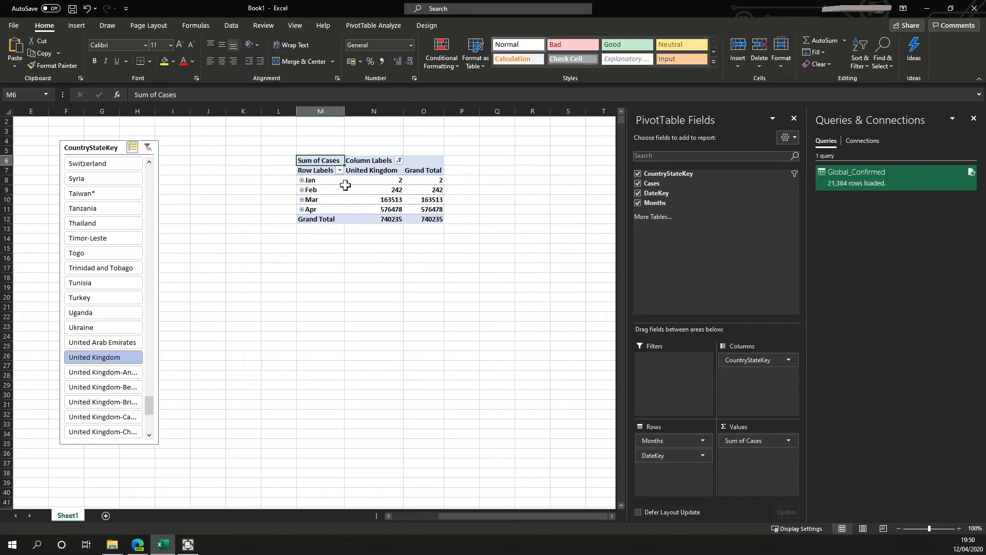
{"action": "left_click_drag", "start_coordinate": [676, 440], "coordinate": [526, 434]}
- Remove the Grand Total row beneath the PivotTable's dates
{"action": "scroll", "coordinate": [470, 308], "scroll_direction": "down", "scroll_amount": 11}
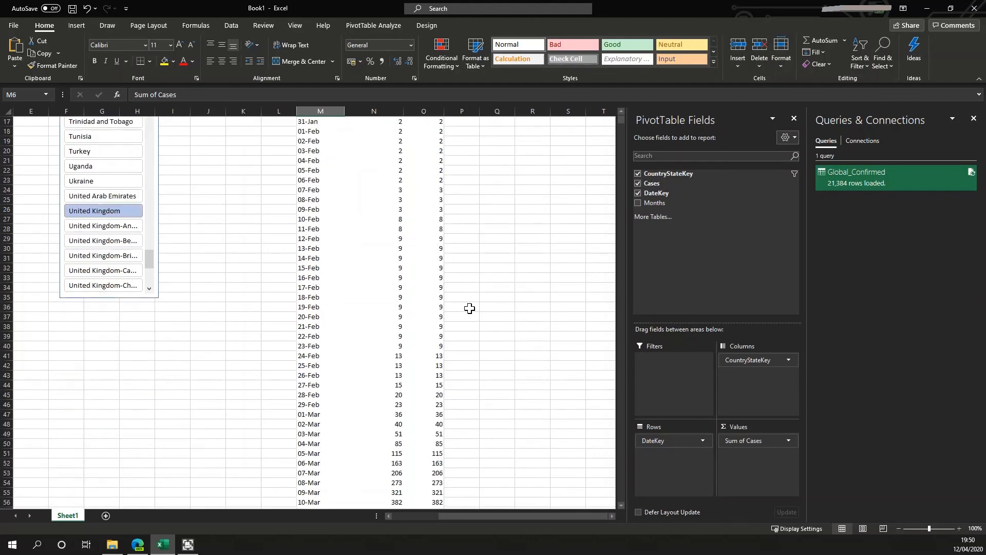
{"action": "scroll", "coordinate": [469, 308], "scroll_direction": "down", "scroll_amount": 9}
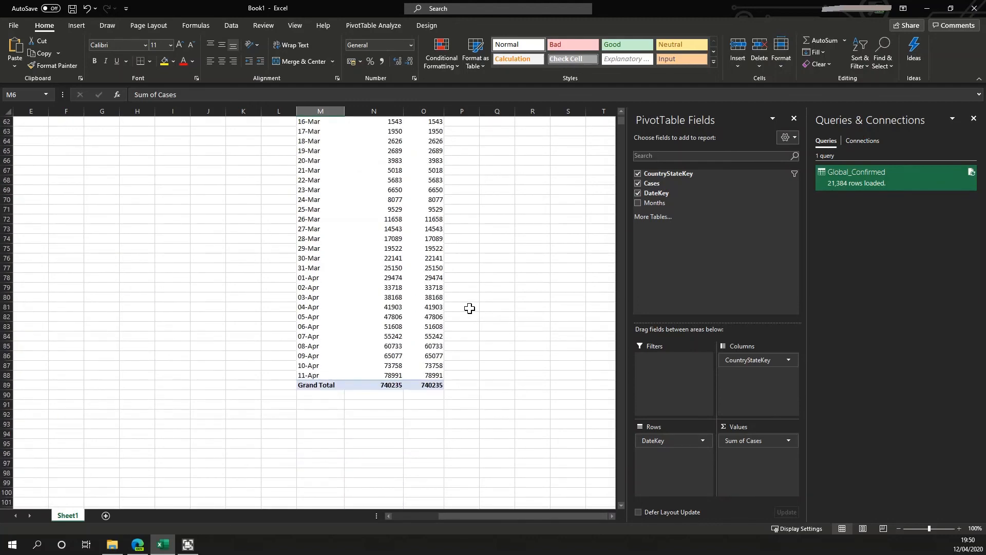
{"action": "right_click", "coordinate": [329, 384]}
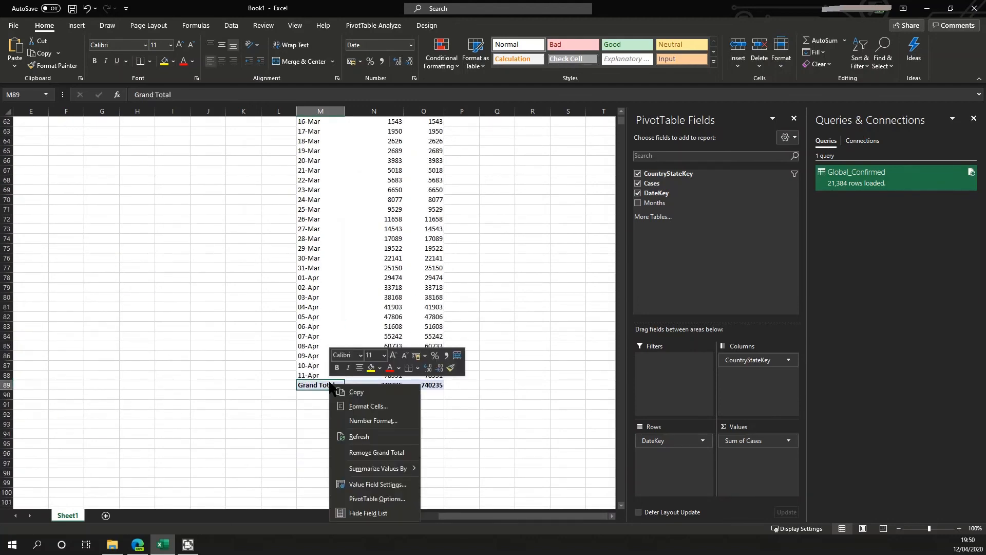
{"action": "left_click", "coordinate": [369, 451]}
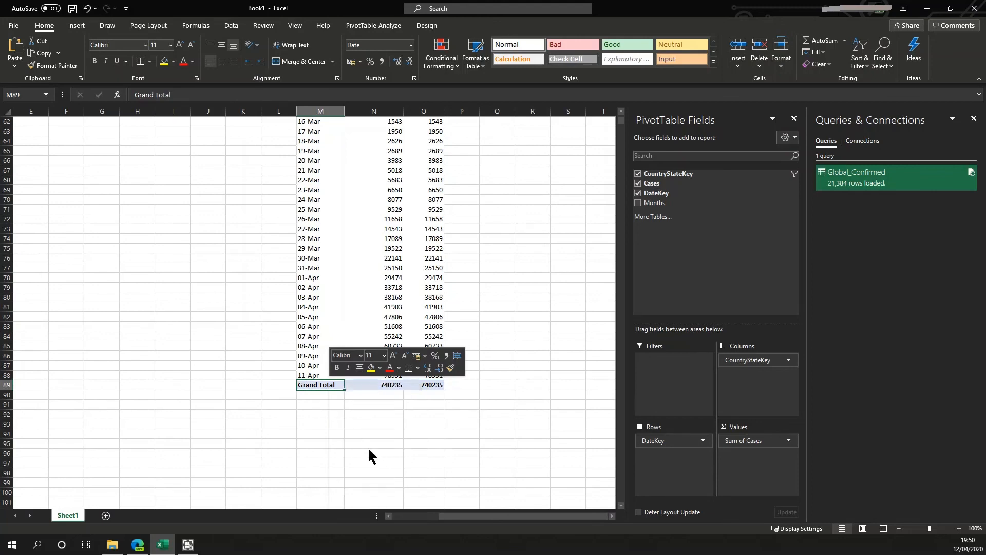
{"action": "scroll", "coordinate": [463, 432], "scroll_direction": "up", "scroll_amount": 20}
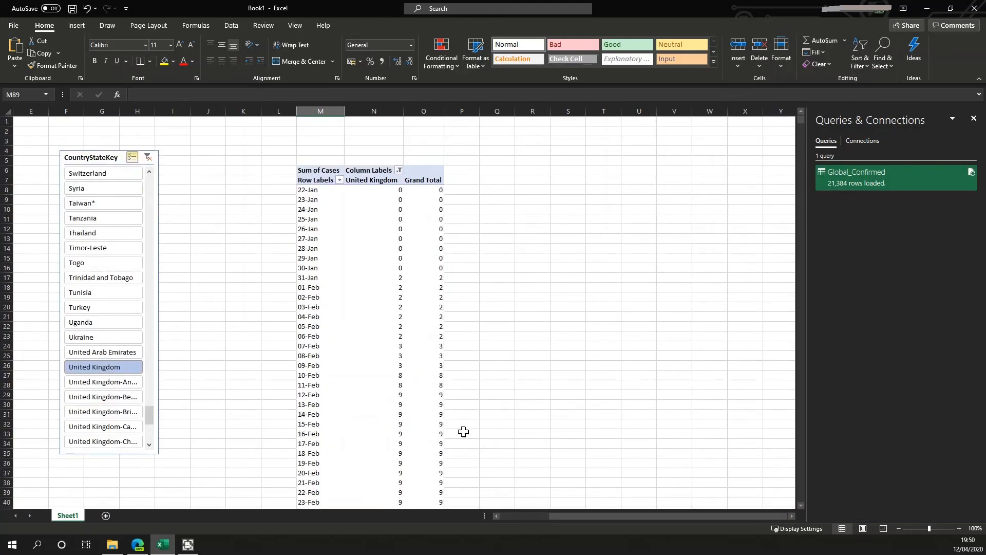
- Insert a Line PivotChart based on the PivotTable
{"action": "left_click", "coordinate": [393, 365]}
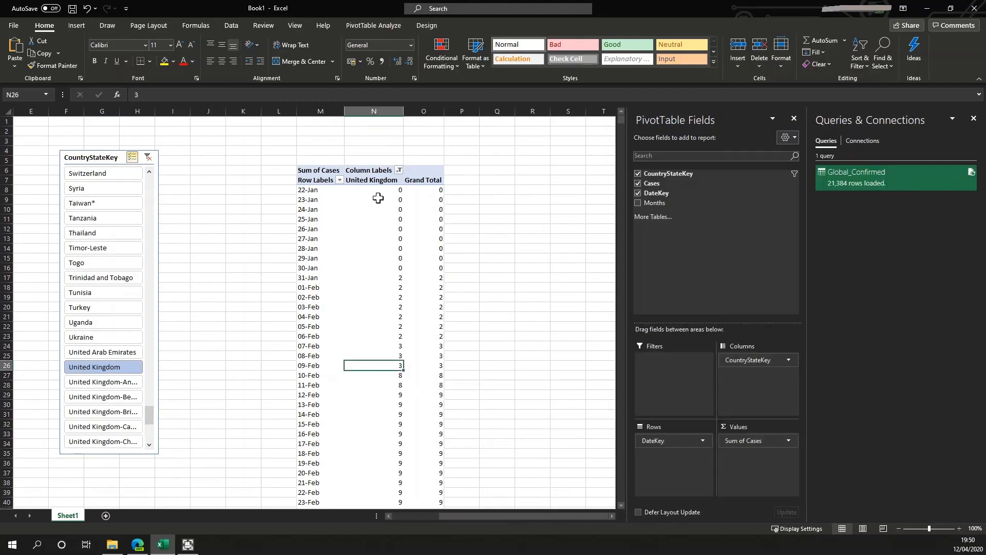
{"action": "left_click", "coordinate": [424, 26]}
{"action": "left_click", "coordinate": [396, 27]}
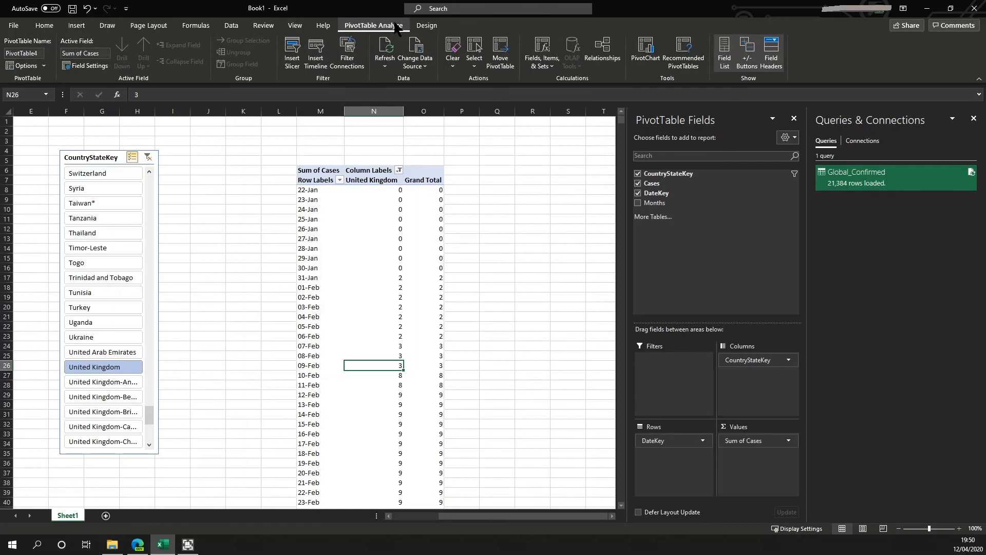
{"action": "left_click", "coordinate": [646, 55]}
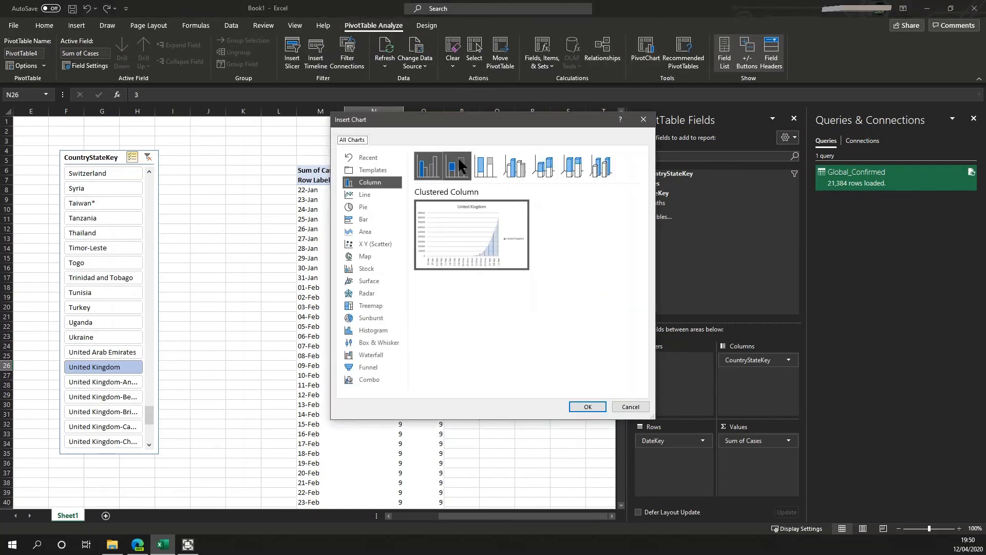
{"action": "left_click", "coordinate": [375, 196]}
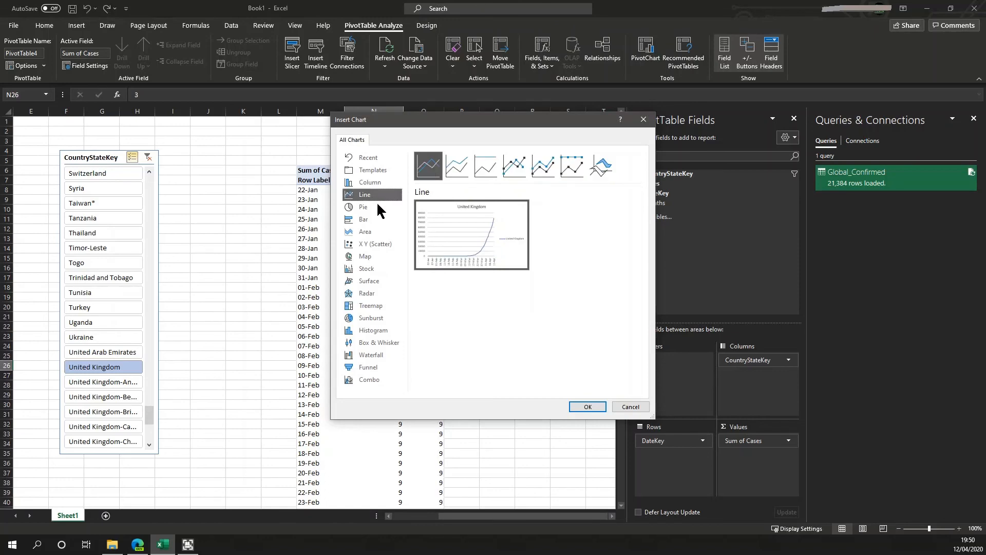
{"action": "left_click", "coordinate": [588, 407]}
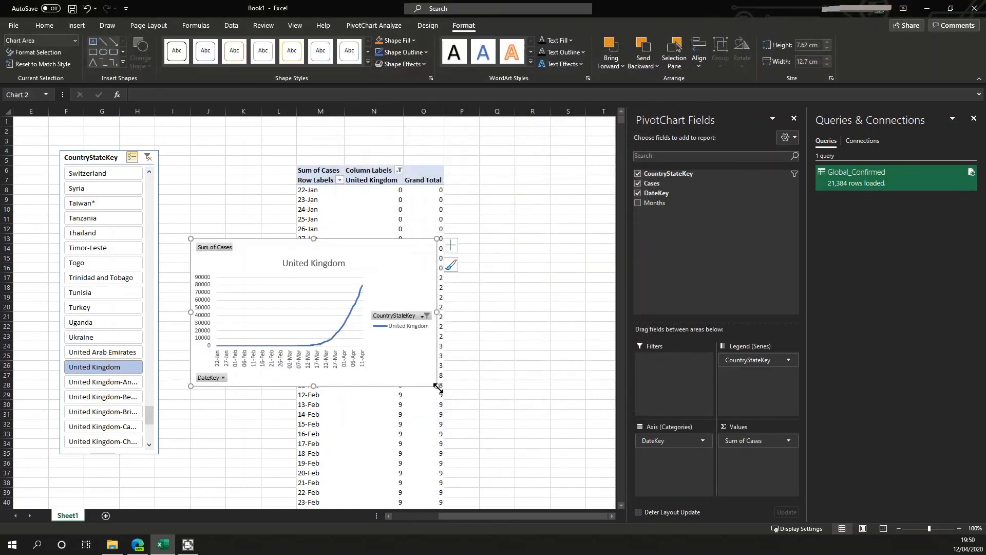
- Enlarge the PivotChart to about 11.8 cm high by 18.9 cm wide and move it away from the slicer to start near column L
{"action": "left_click_drag", "start_coordinate": [438, 387], "coordinate": [557, 467]}
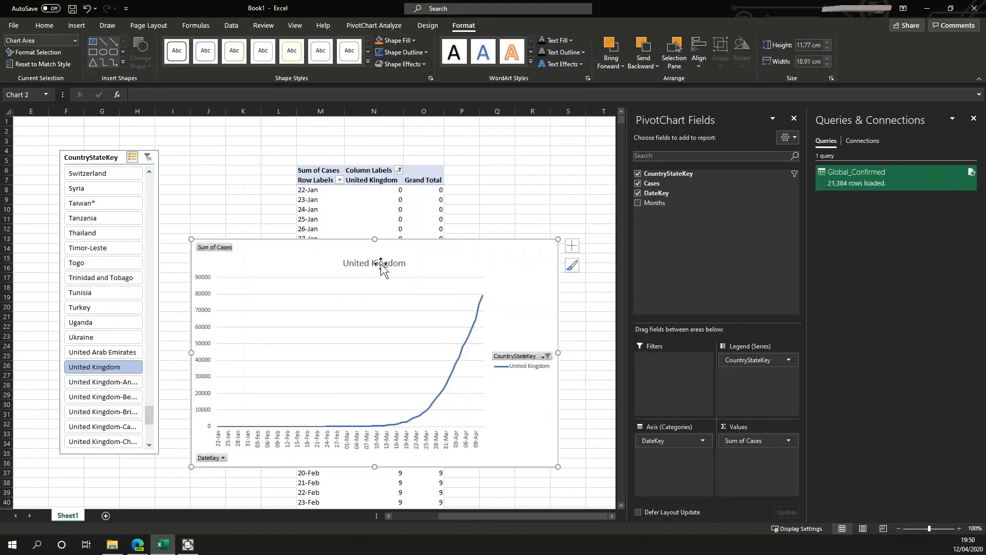
{"action": "left_click_drag", "start_coordinate": [375, 263], "coordinate": [468, 266]}
{"action": "scroll", "coordinate": [103, 359], "scroll_direction": "down", "scroll_amount": 3}
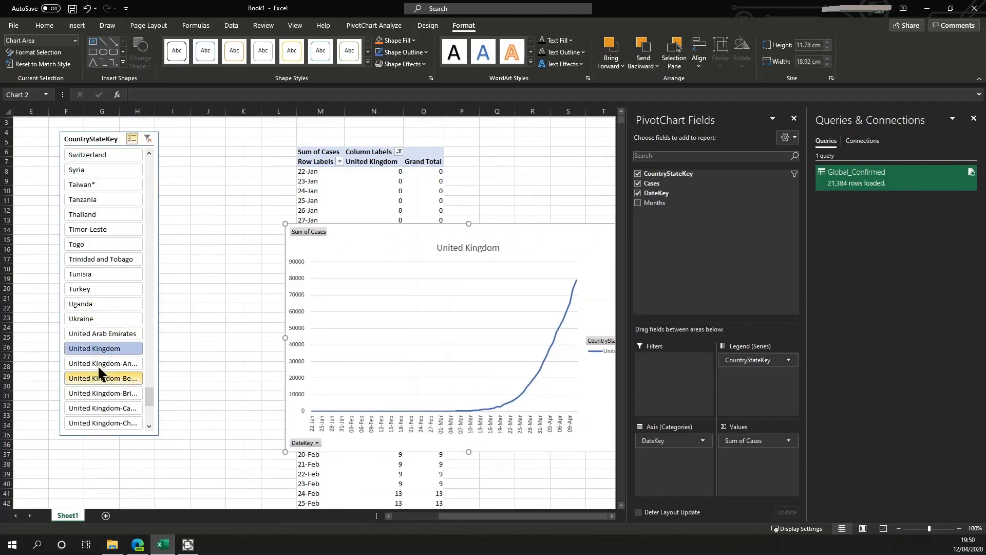
{"action": "scroll", "coordinate": [97, 339], "scroll_direction": "up", "scroll_amount": 3}
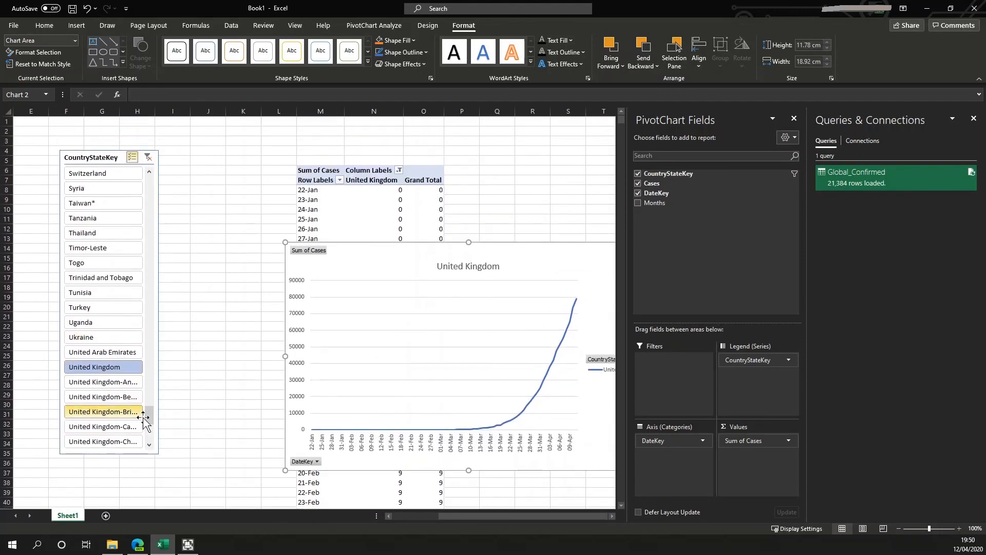
- Add US, Mauritania and Maldives to the United Kingdom selection in the CountryStateKey slicer, and move the PivotChart to start near cell H11
{"action": "mouse_move", "coordinate": [149, 416]}
{"action": "left_mouse_down"}
{"action": "mouse_move", "coordinate": [149, 407]}
{"action": "mouse_move", "coordinate": [152, 430]}
{"action": "left_mouse_up"}
{"action": "left_click", "coordinate": [106, 324], "text": "ctrl"}
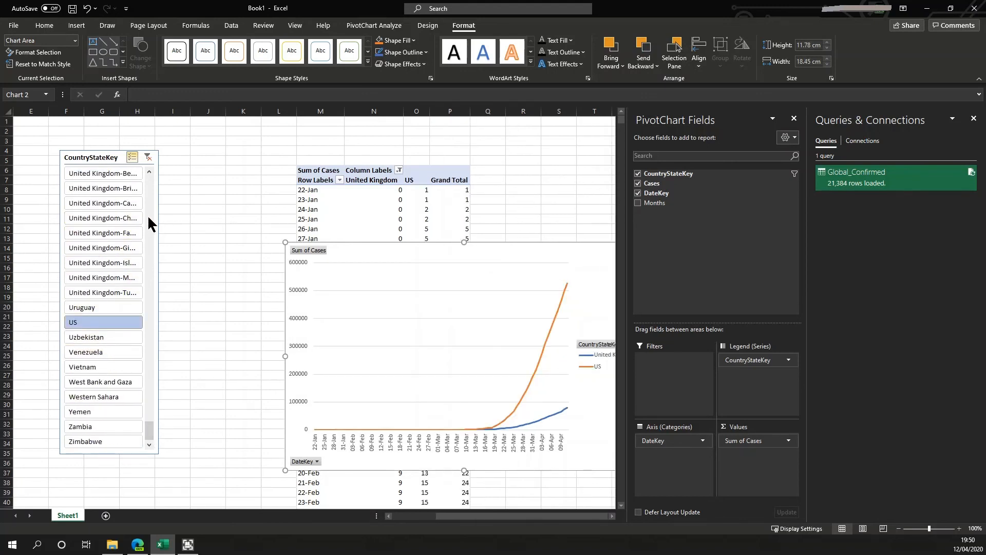
{"action": "scroll", "coordinate": [147, 214], "scroll_direction": "up", "scroll_amount": 15}
{"action": "left_click", "coordinate": [119, 231], "text": "ctrl"}
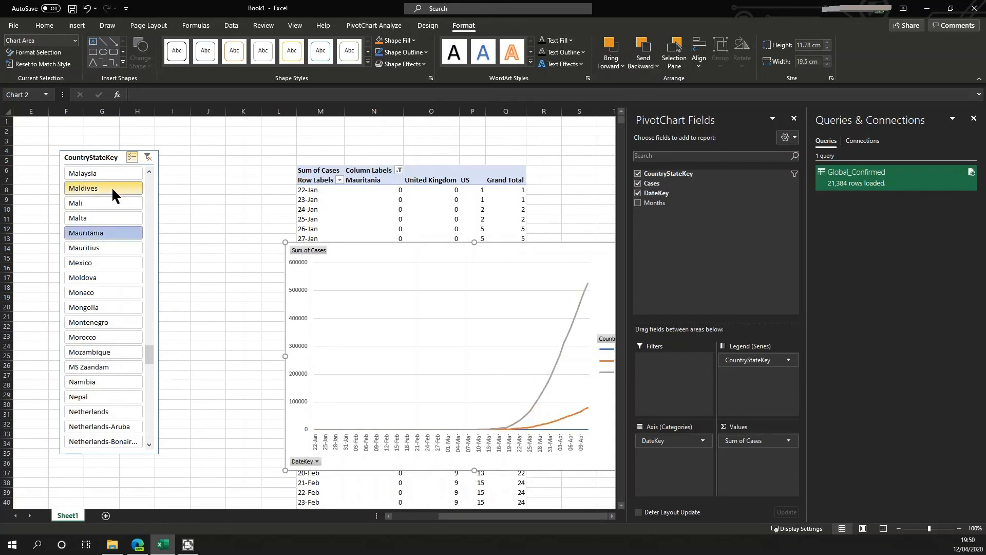
{"action": "left_click", "coordinate": [112, 187], "text": "ctrl"}
{"action": "left_click_drag", "start_coordinate": [321, 248], "coordinate": [156, 226]}
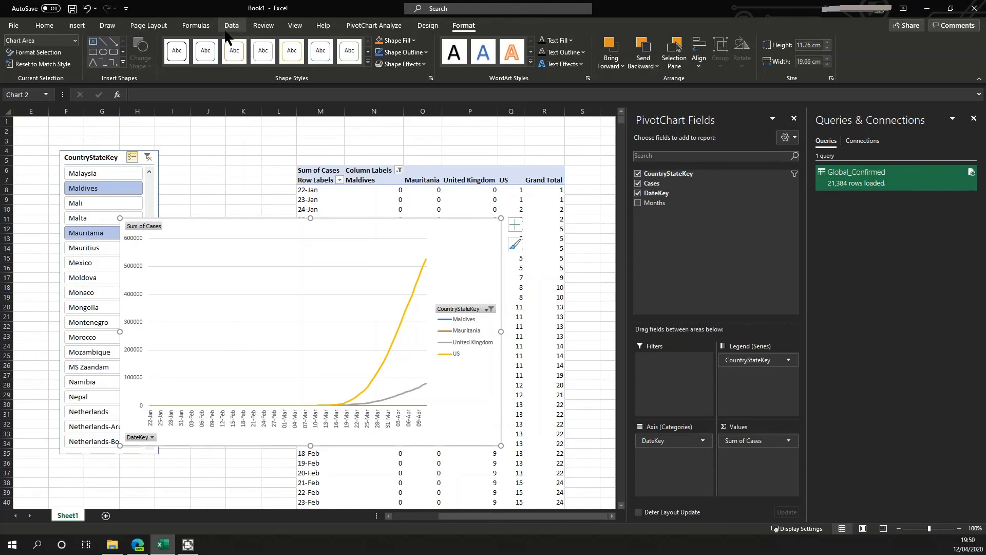
- Refresh all of the workbook's data connections, including the Global_Confirmed query and the PivotTable based on it
{"action": "left_click", "coordinate": [44, 25]}
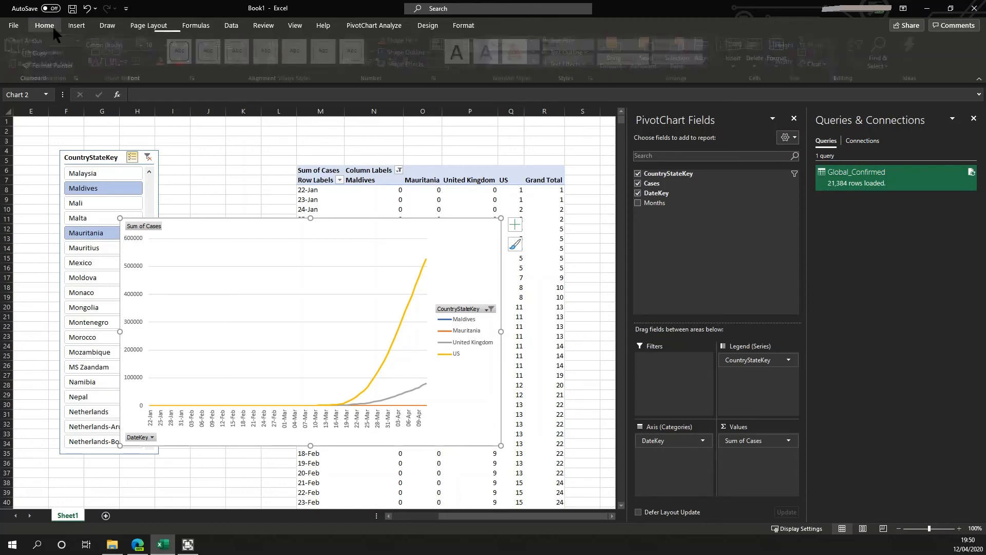
{"action": "left_click", "coordinate": [229, 27]}
{"action": "left_click", "coordinate": [193, 64]}
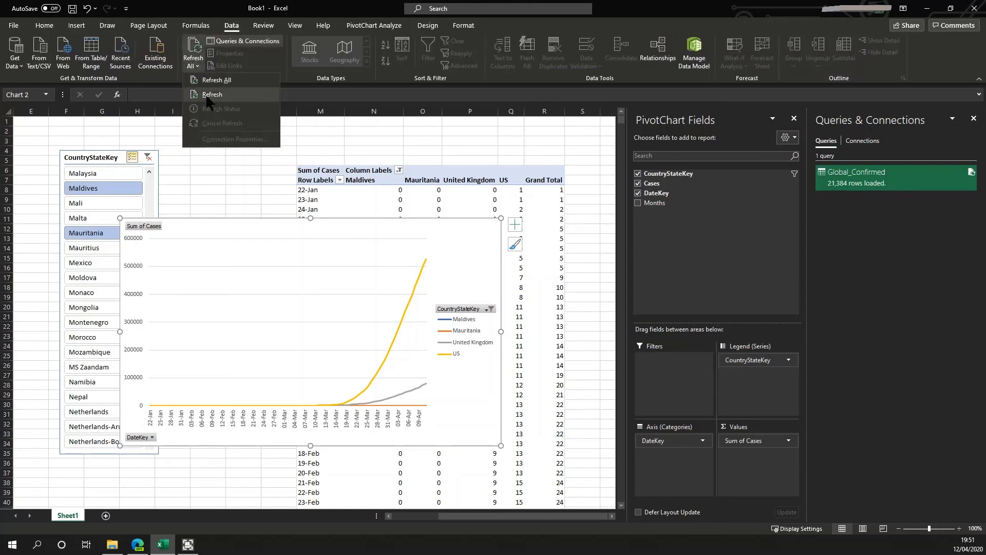
{"action": "left_click", "coordinate": [209, 86]}
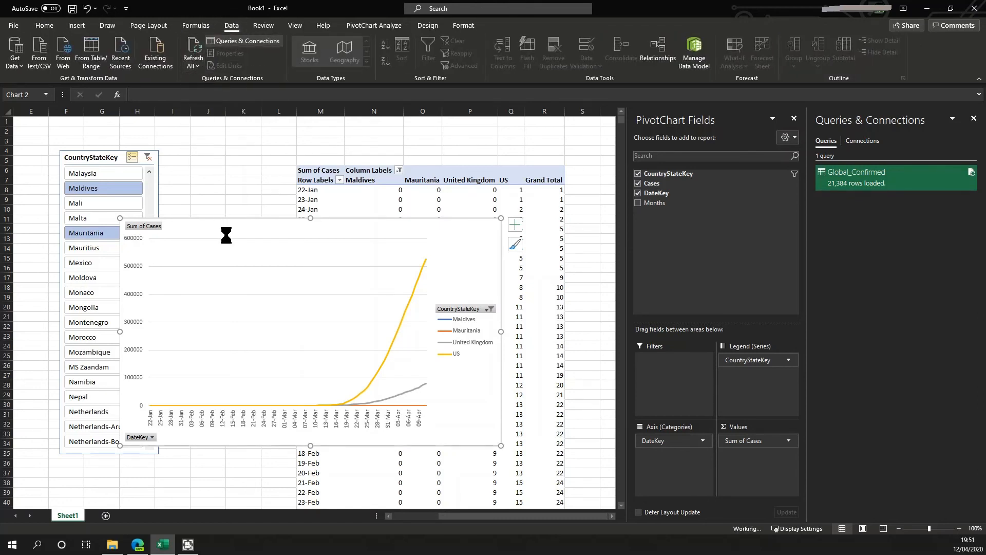